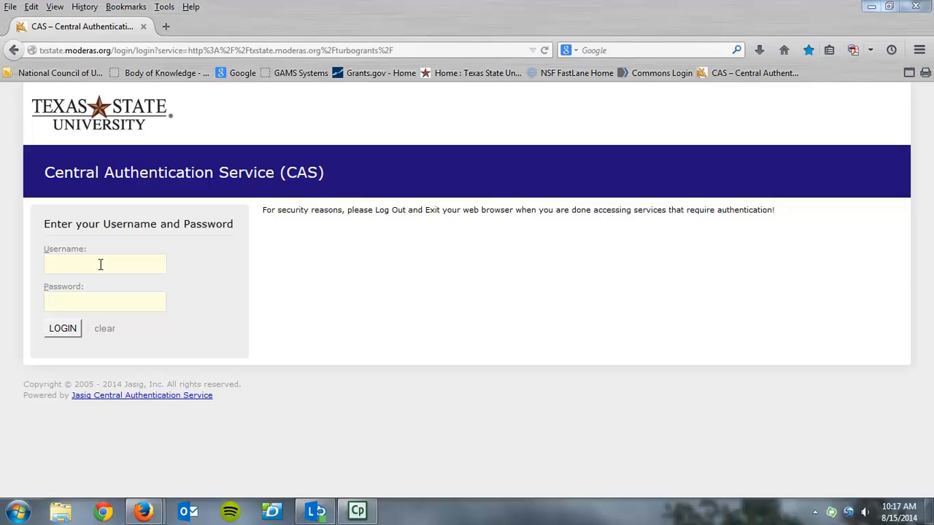
# Log in to PROPSTART with the remembered username and saved password from the autocomplete list.
pyautogui.click(65, 267)
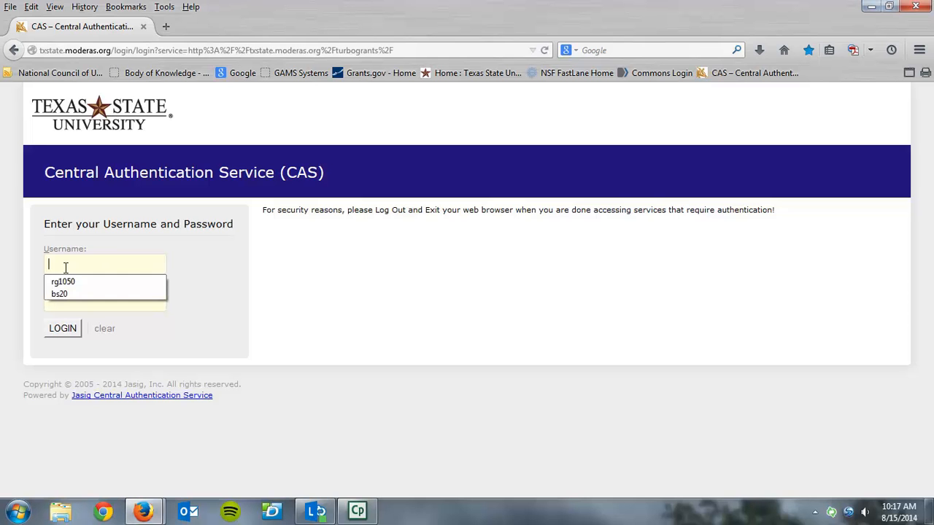
pyautogui.write('bs')
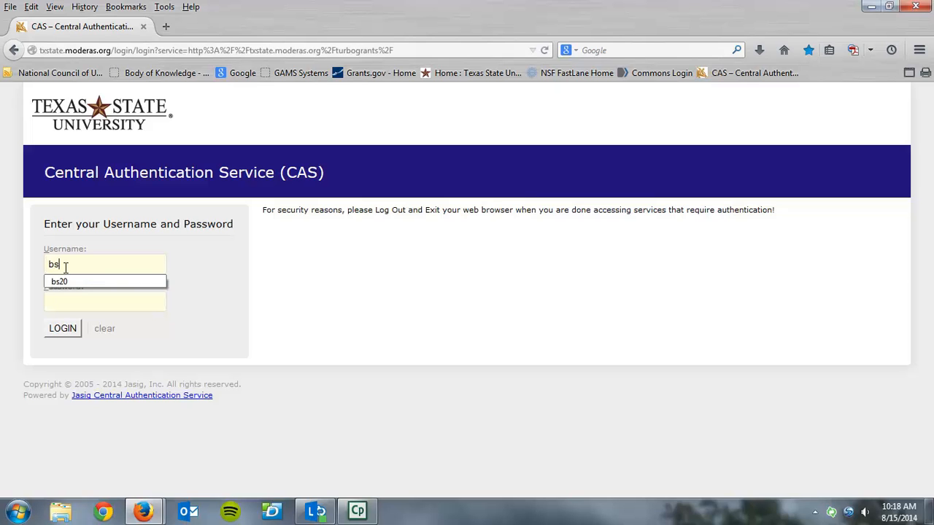
pyautogui.press('Down')
pyautogui.press('Return')
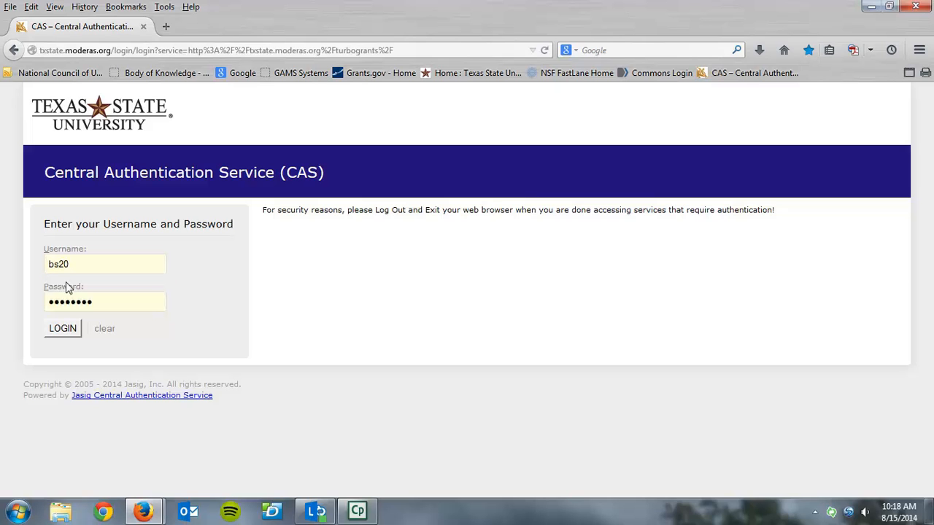
pyautogui.click(68, 329)
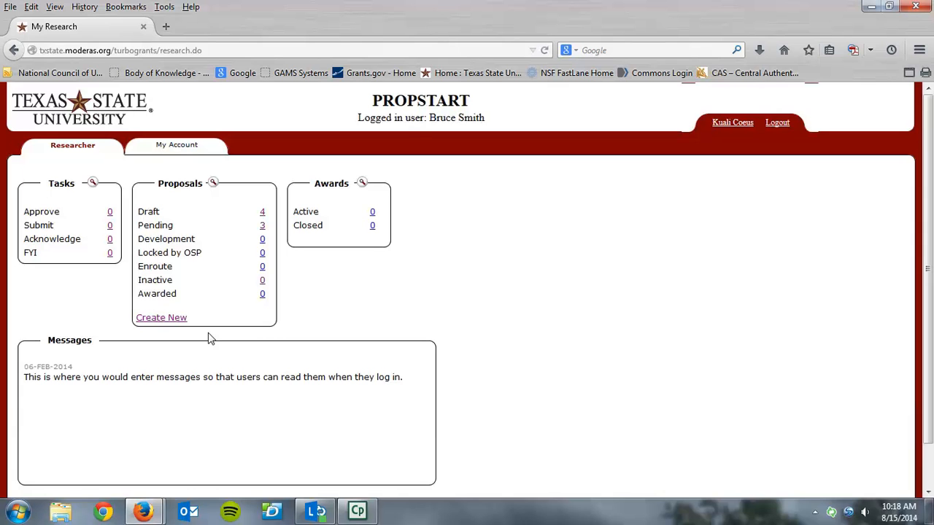
# Create a new proposal, replace the placeholder project title with TEST, and continue.
pyautogui.click(161, 321)
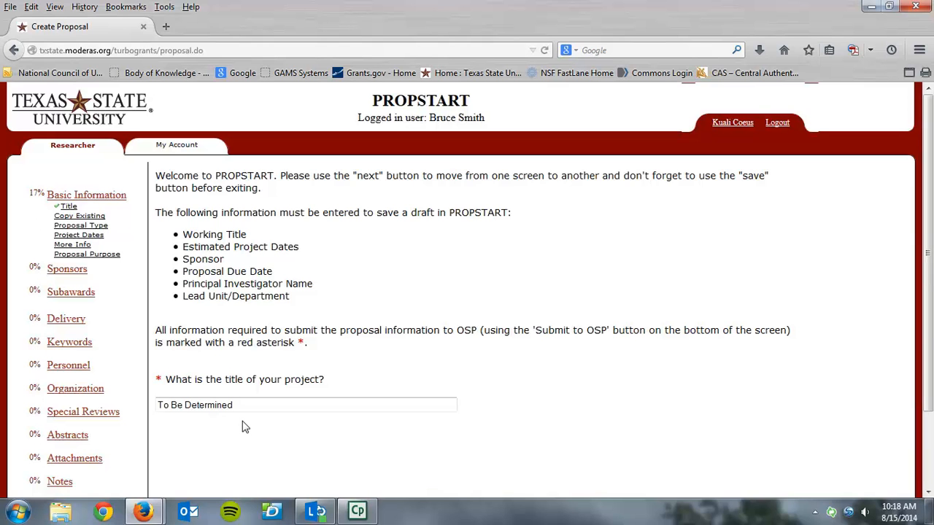
pyautogui.moveTo(931, 357); pyautogui.dragTo(929, 431)
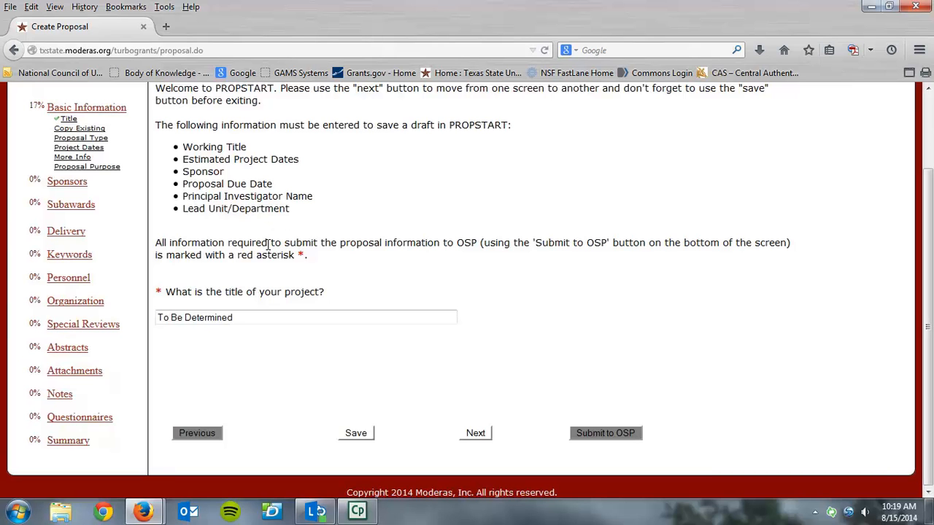
pyautogui.press('BackSpace')
pyautogui.press('BackSpace')
pyautogui.press('BackSpace')
pyautogui.press('BackSpace')
pyautogui.press('BackSpace')
pyautogui.press('BackSpace')
pyautogui.press('BackSpace')
pyautogui.press('BackSpace')
pyautogui.press('BackSpace')
pyautogui.press('BackSpace')
pyautogui.press('BackSpace')
pyautogui.press('BackSpace')
pyautogui.press('BackSpace')
pyautogui.press('BackSpace')
pyautogui.press('BackSpace')
pyautogui.press('BackSpace')
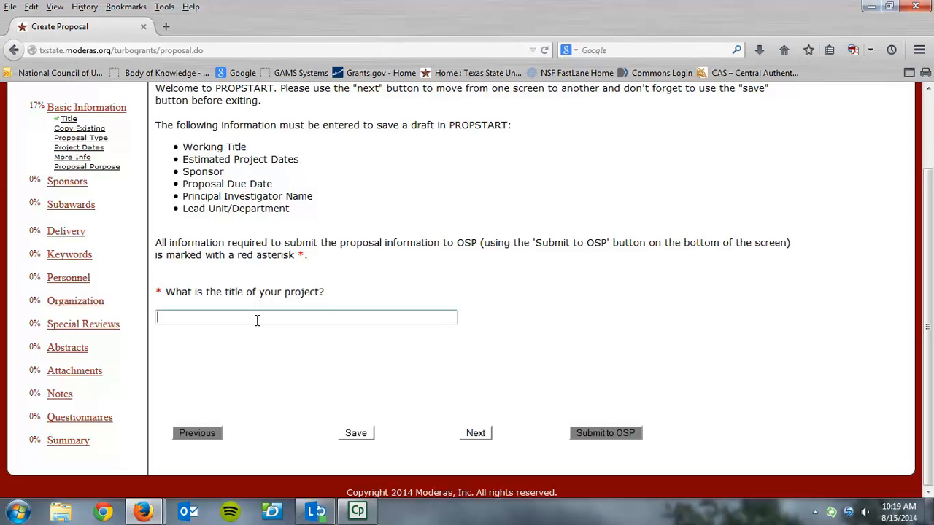
pyautogui.write('TEST')
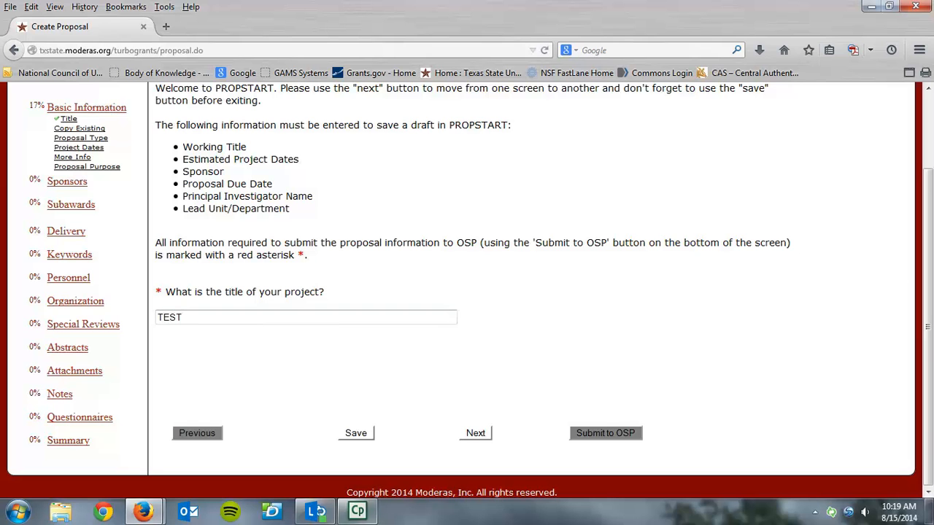
pyautogui.click(476, 433)
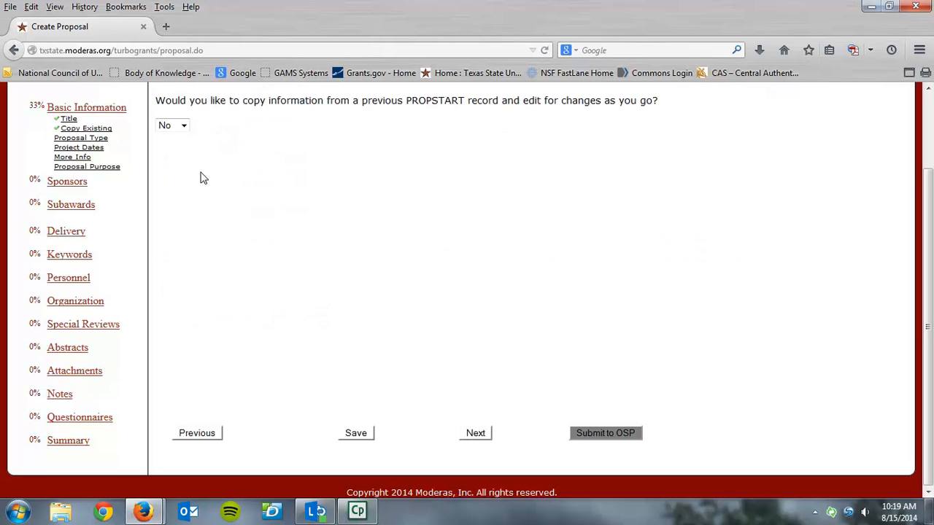
# Try Yes for copying a previous proposal, revert the answer to No, and advance.
pyautogui.click(182, 128)
pyautogui.click(176, 148)
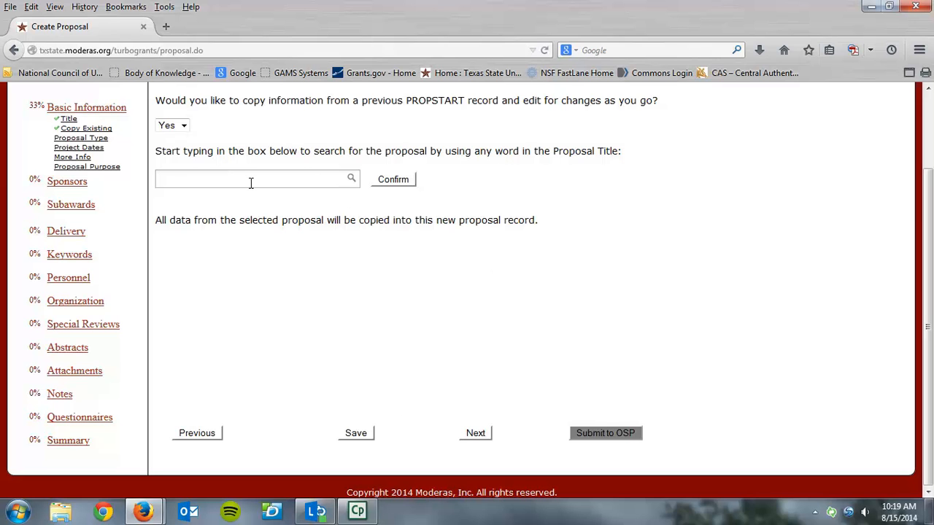
pyautogui.click(352, 186)
pyautogui.click(183, 128)
pyautogui.click(173, 138)
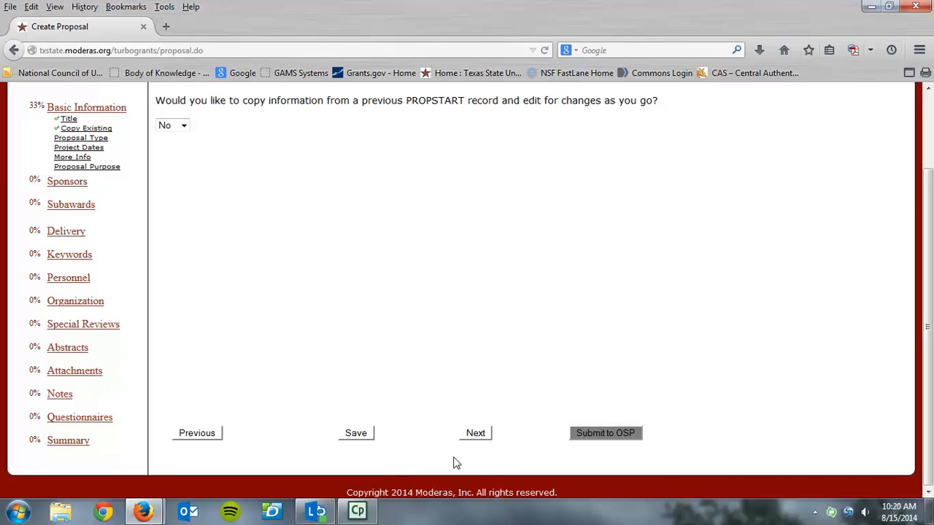
pyautogui.click(475, 433)
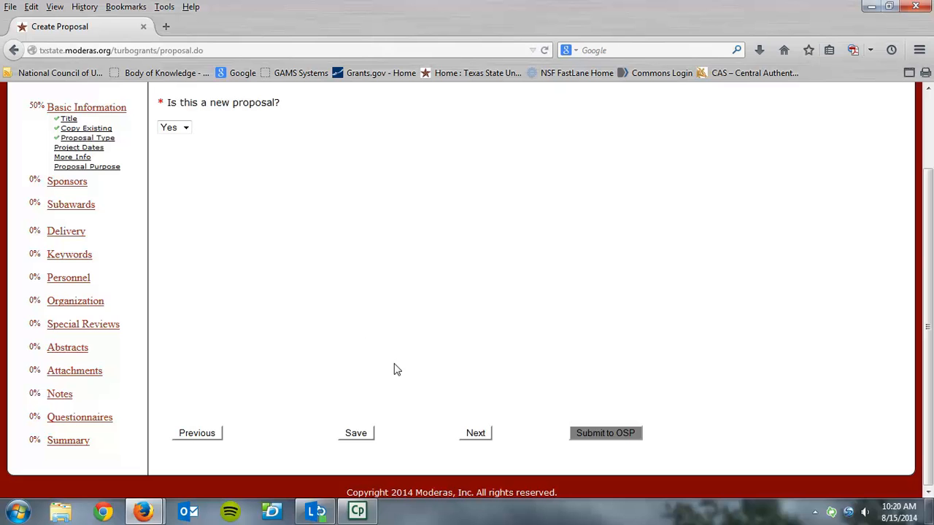
# Switch the new-proposal answer to No to view the types, then back to Yes.
pyautogui.click(186, 129)
pyautogui.click(182, 151)
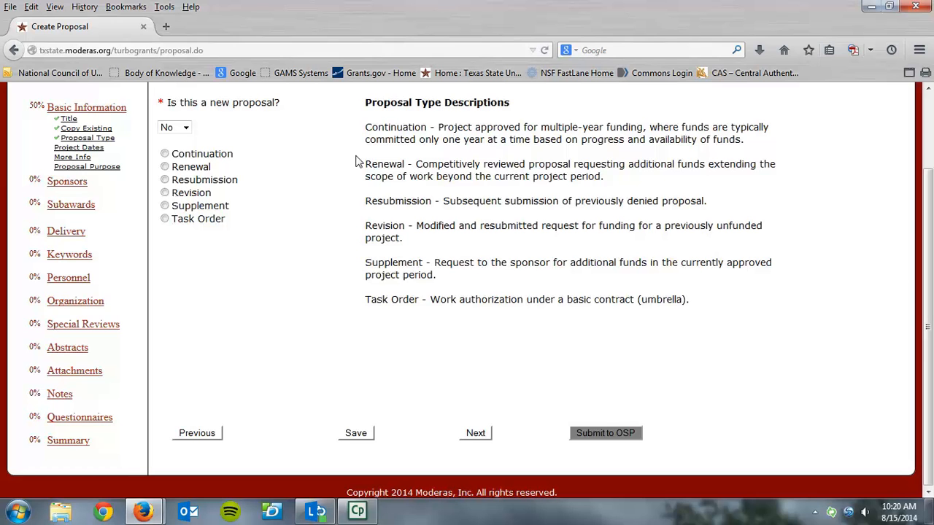
pyautogui.click(186, 127)
pyautogui.click(186, 140)
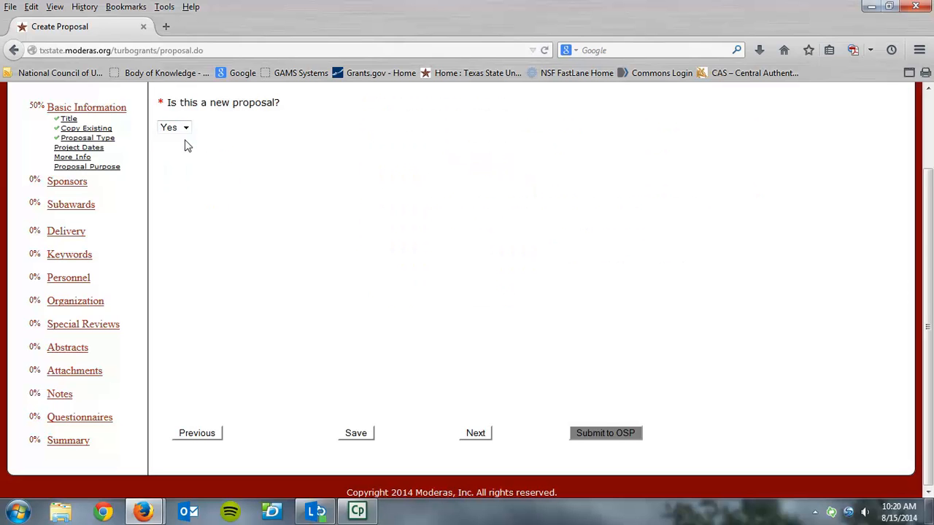
# On the project dates step, set the start date to 15 Sep 2014.
pyautogui.click(478, 434)
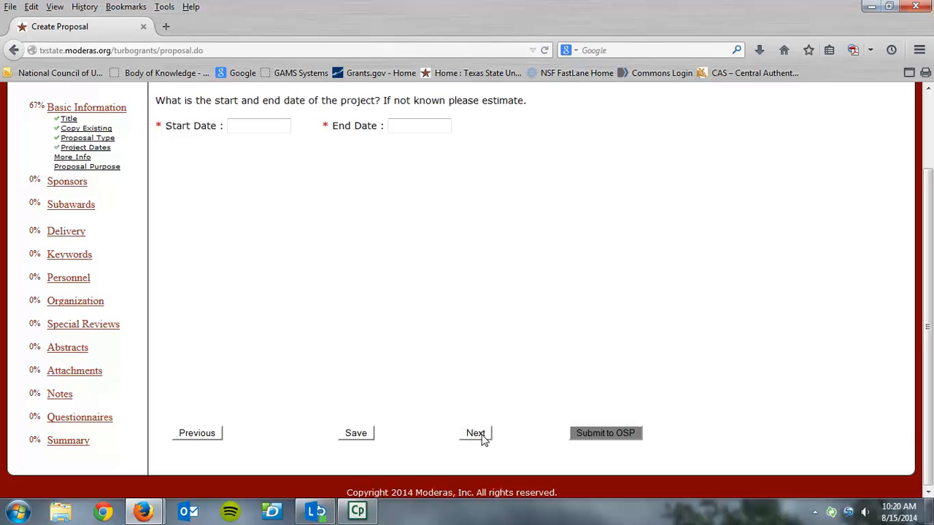
pyautogui.click(274, 129)
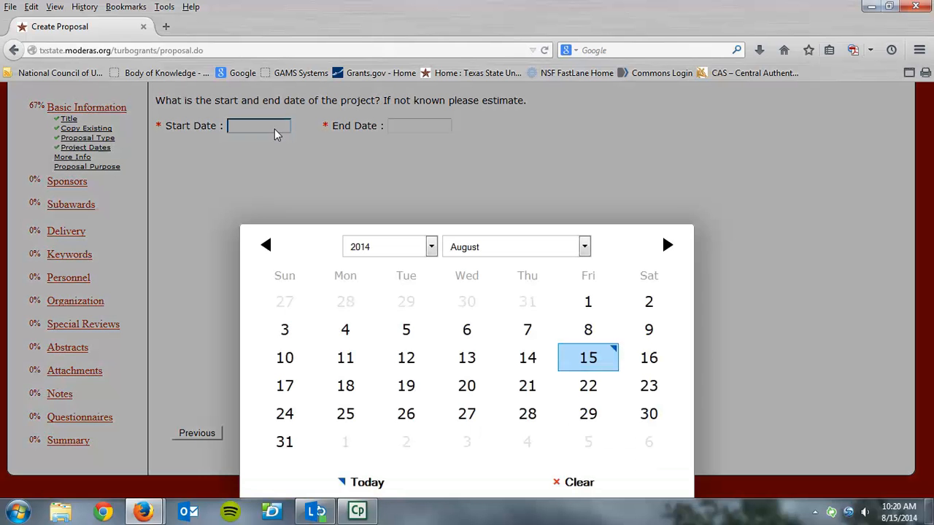
pyautogui.click(666, 245)
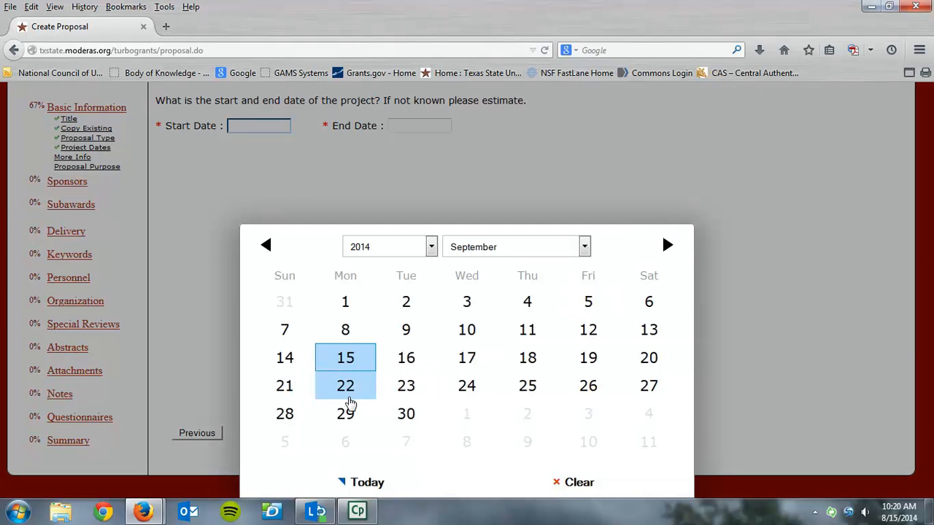
pyautogui.click(358, 356)
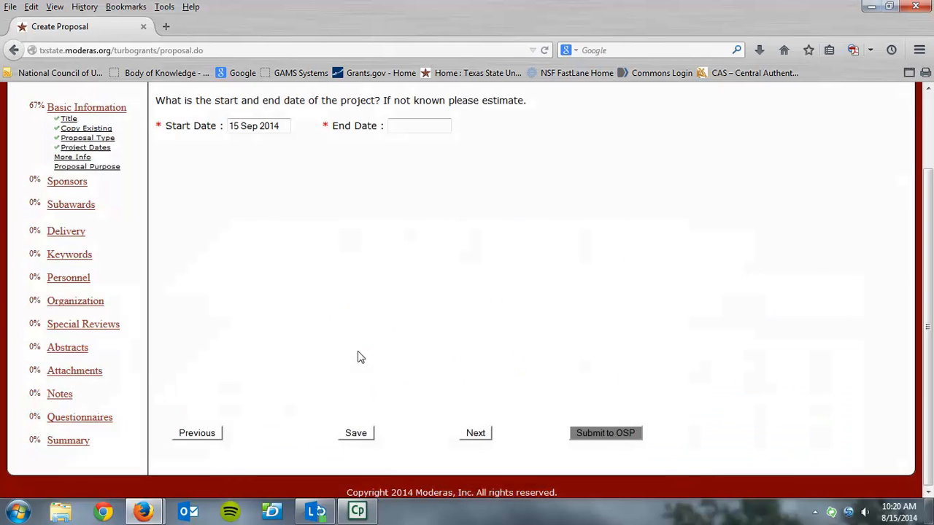
# Set the end date to 15 Sep 2014 via the calendar's Today button and continue.
pyautogui.click(433, 126)
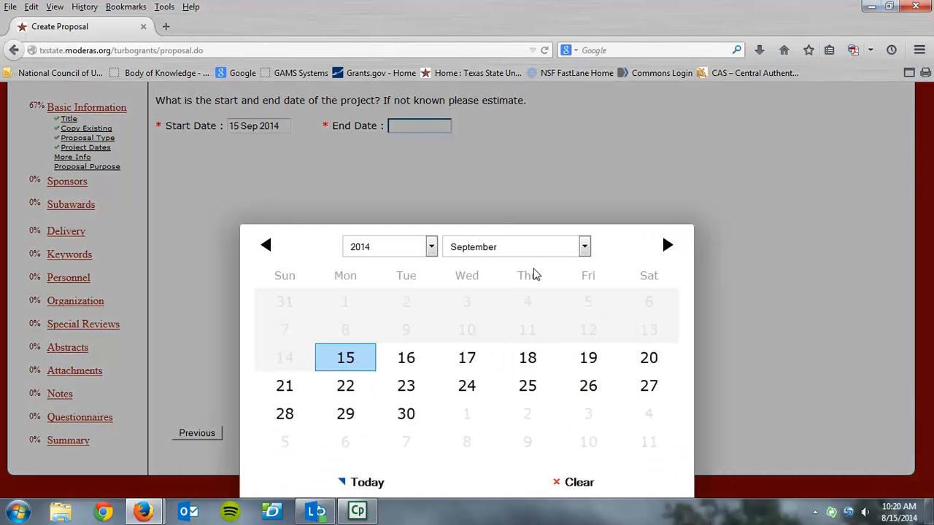
pyautogui.click(431, 248)
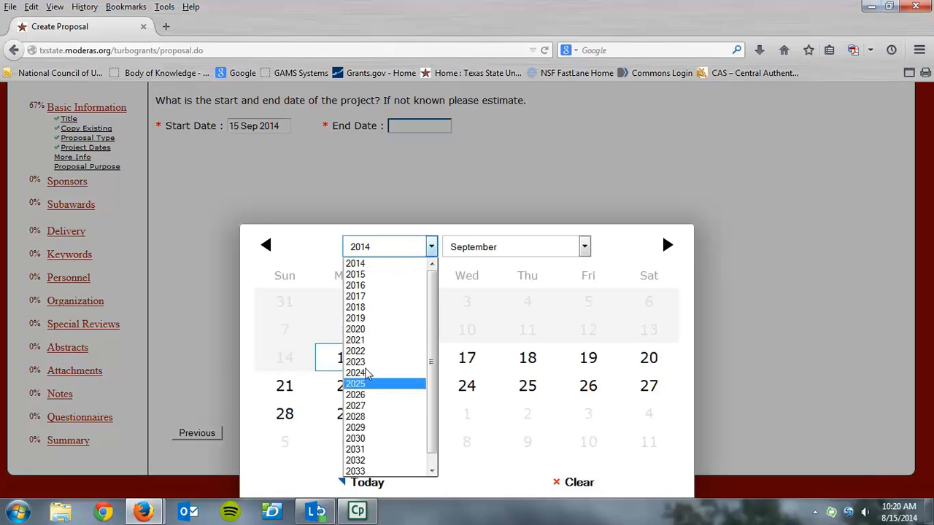
pyautogui.click(378, 286)
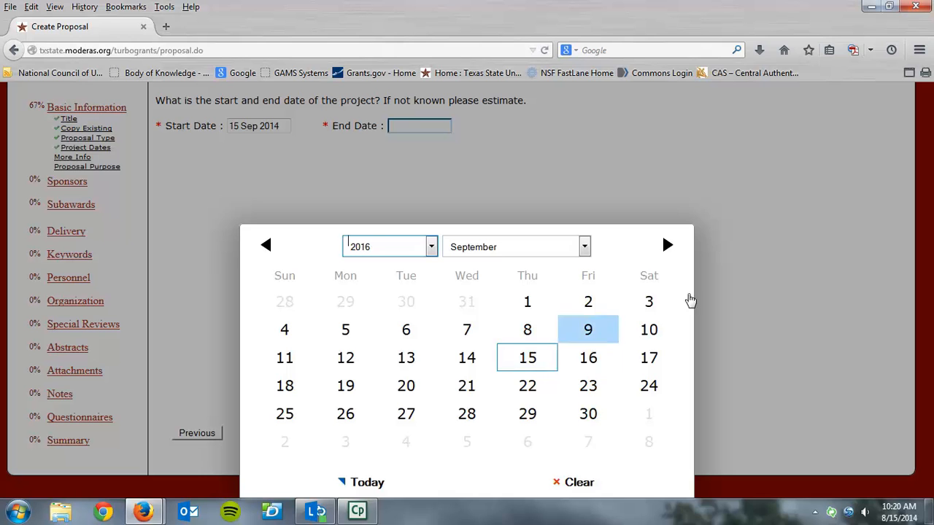
pyautogui.click(363, 483)
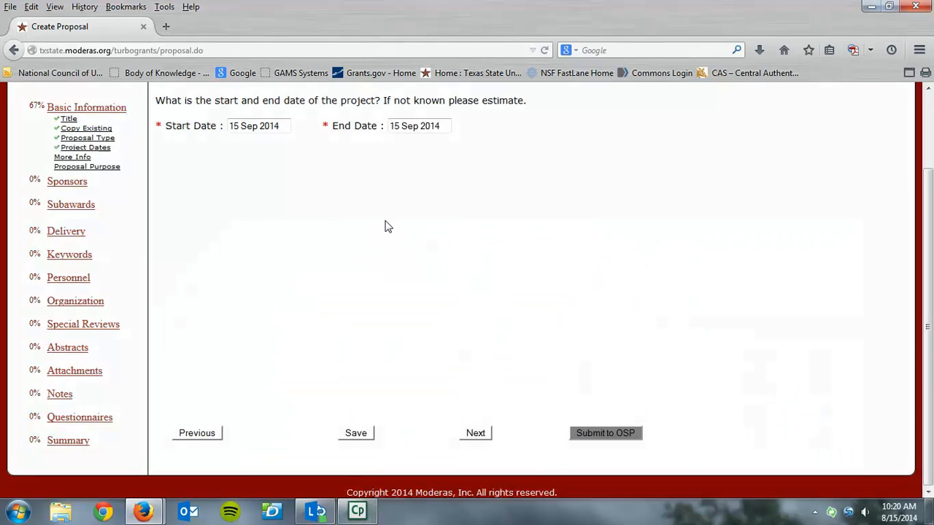
pyautogui.click(473, 437)
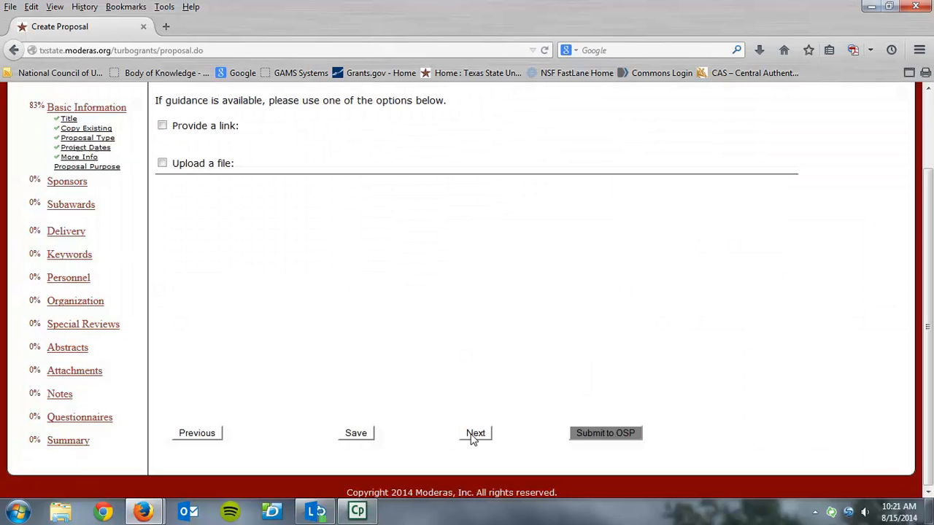
pyautogui.click(162, 126)
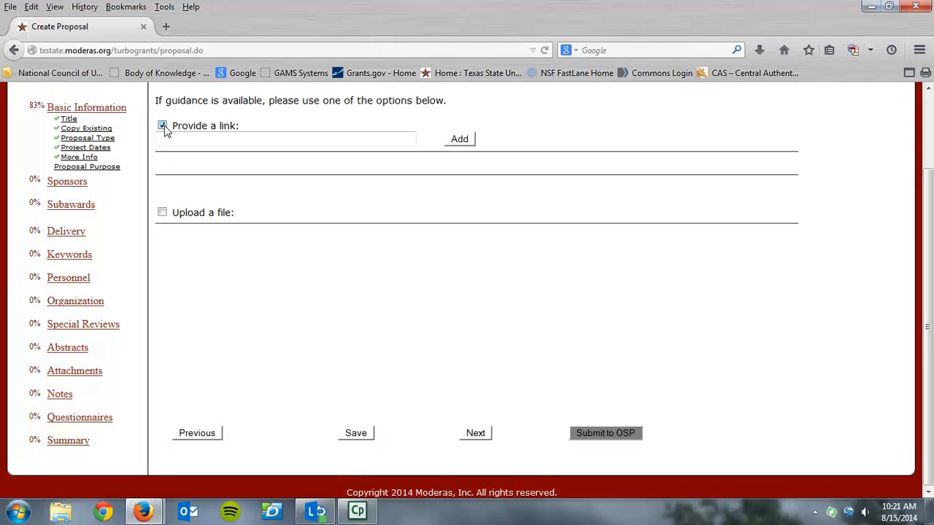
pyautogui.click(241, 134)
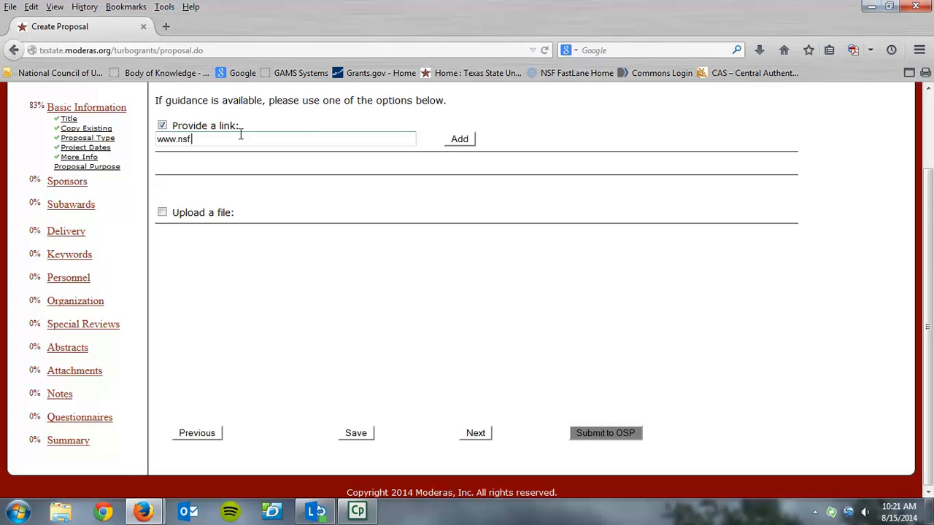
pyautogui.click(162, 212)
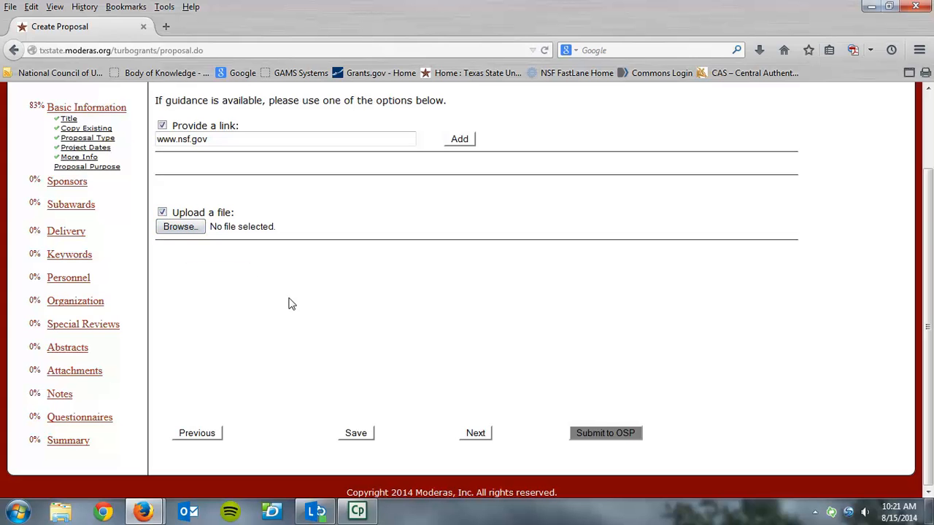
pyautogui.click(459, 139)
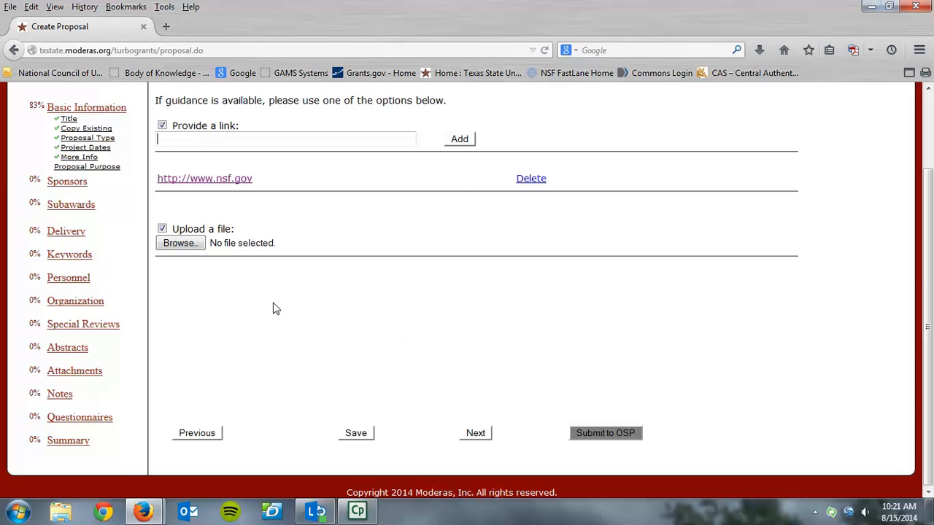
pyautogui.click(162, 228)
pyautogui.click(473, 435)
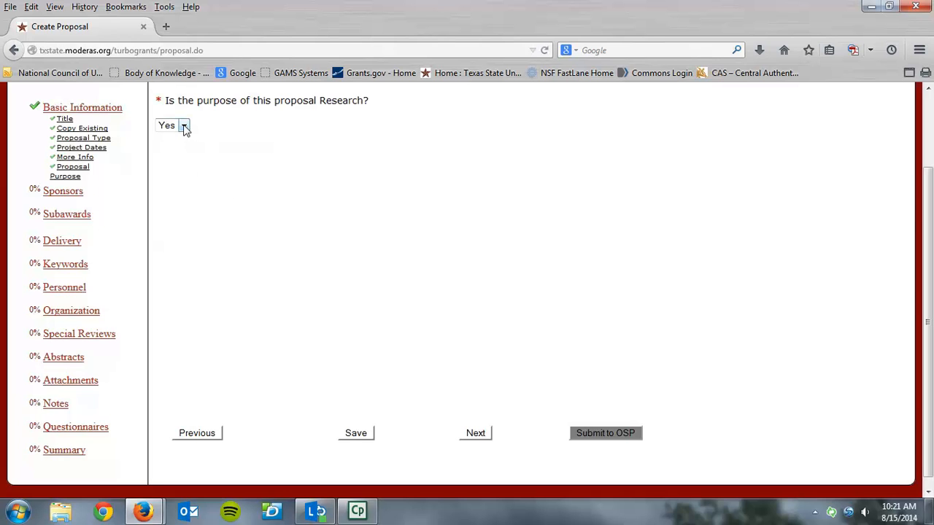
# Answer Yes to the research-purpose question and move on to Sponsors.
pyautogui.click(185, 127)
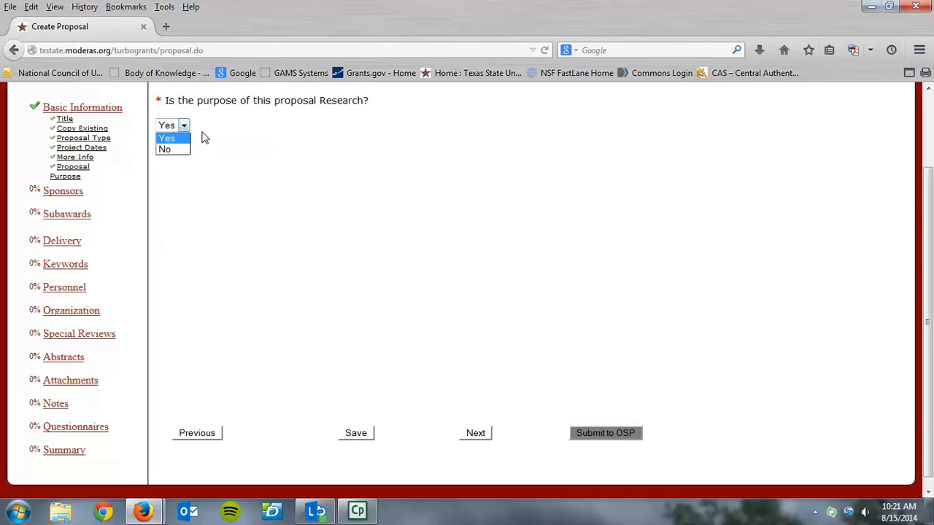
pyautogui.click(177, 159)
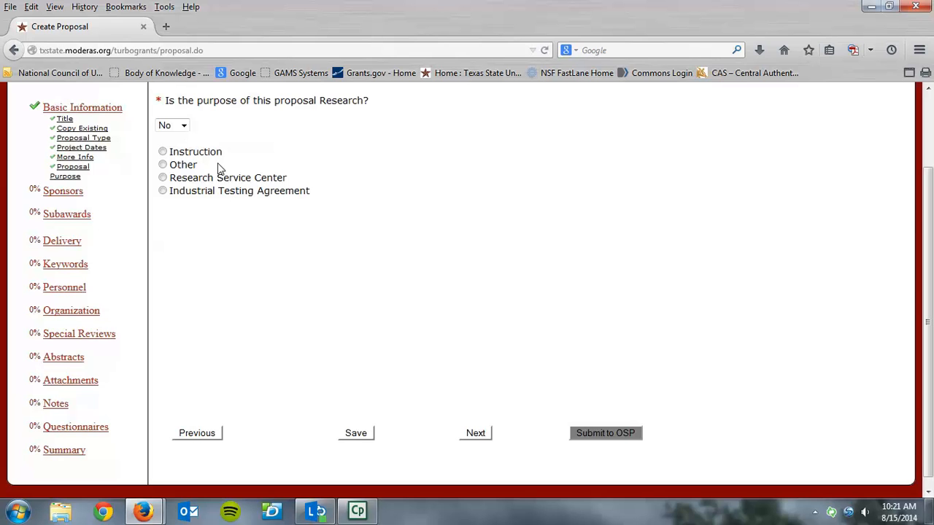
pyautogui.click(184, 127)
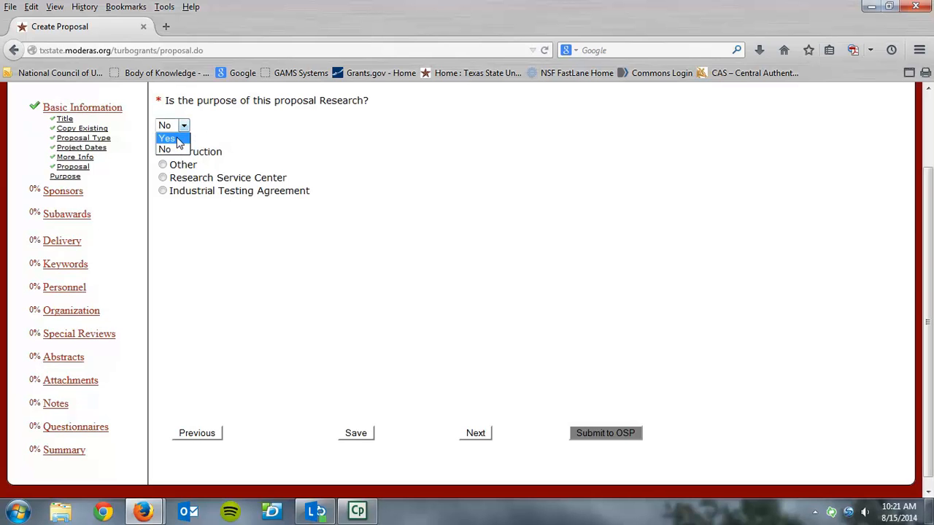
pyautogui.click(176, 142)
pyautogui.click(476, 434)
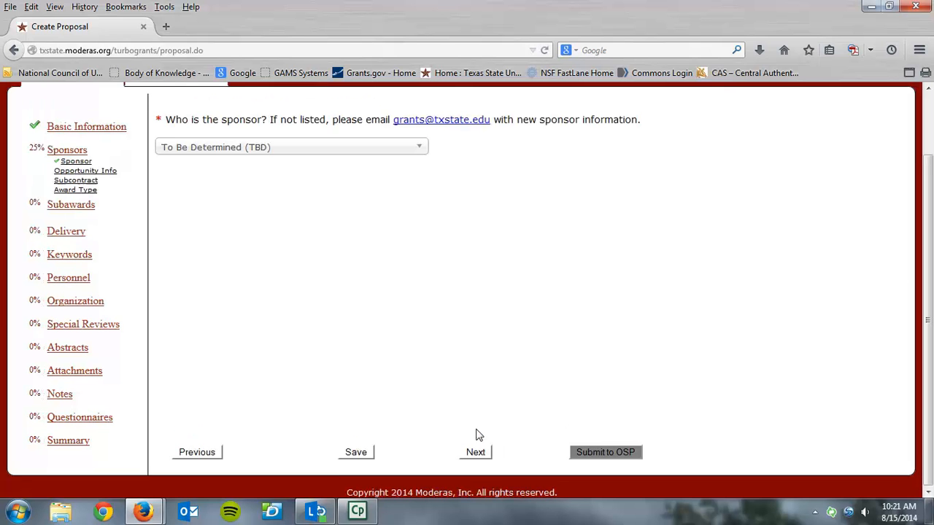
# Reselect To Be Determined (TBD) from the sponsor list and continue to Opportunity Info.
pyautogui.click(421, 152)
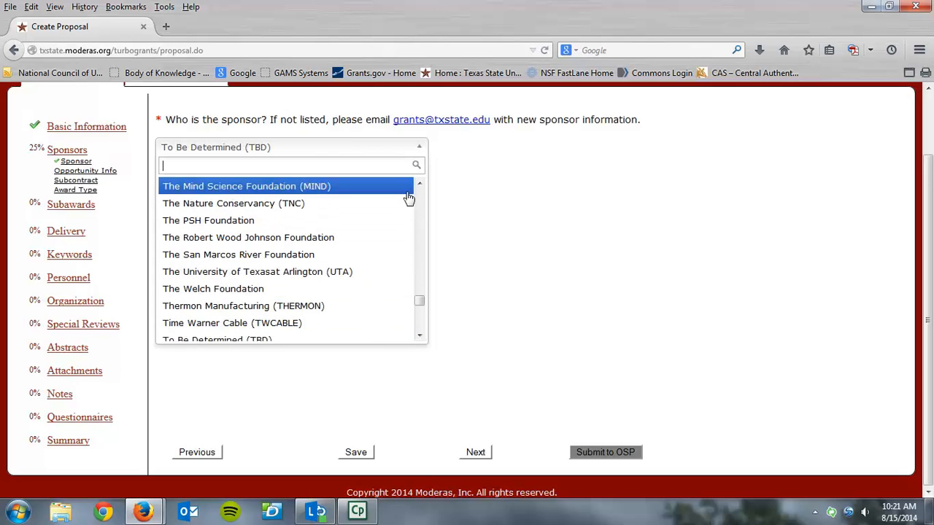
pyautogui.scroll(-2, 420, 334)
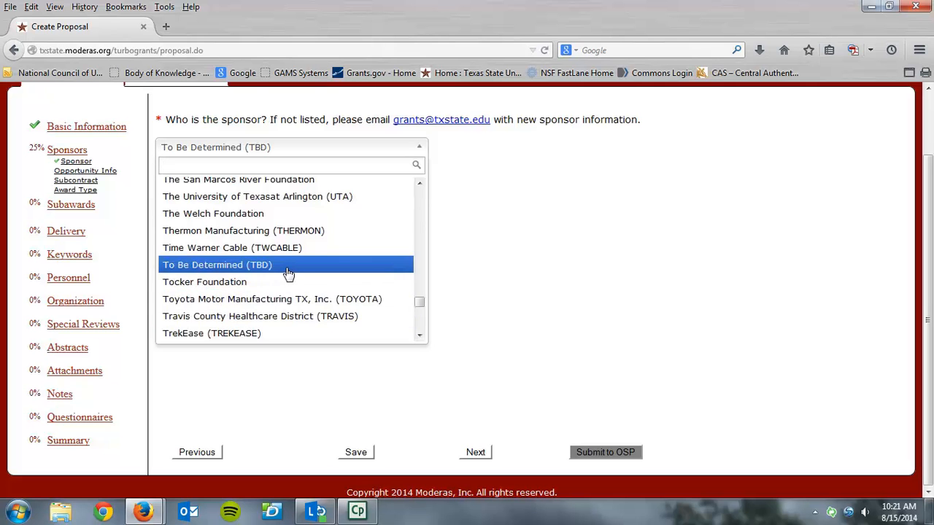
pyautogui.click(288, 268)
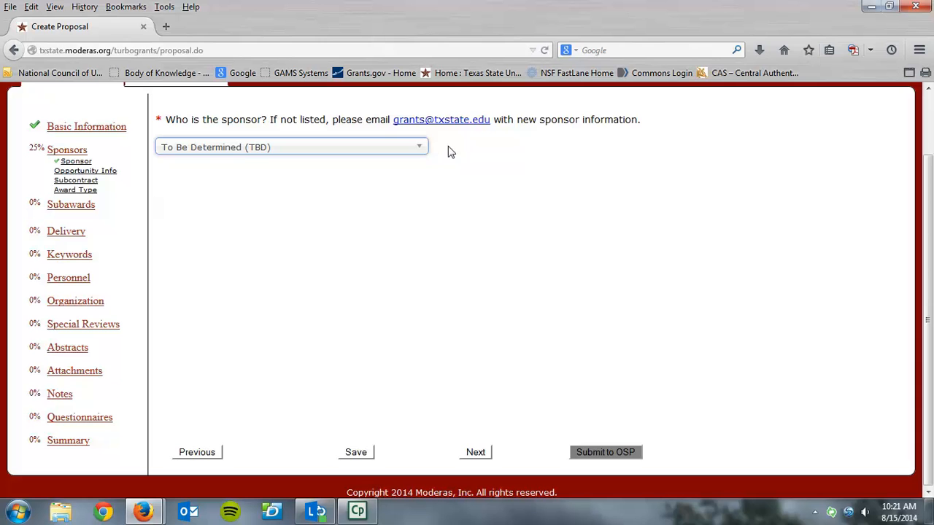
pyautogui.click(474, 452)
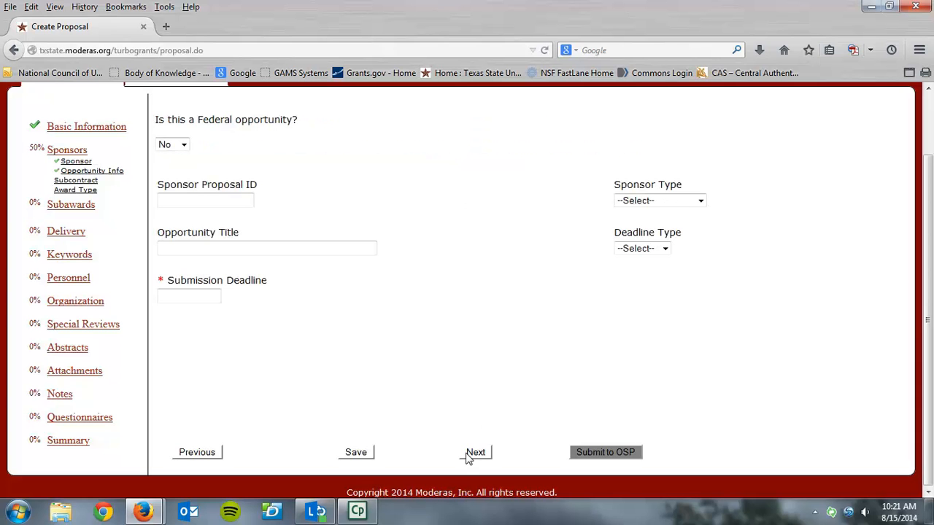
# Mark the opportunity Federal with CFDA Number 47.070 and a 15 Aug 2014 submission deadline.
pyautogui.click(184, 145)
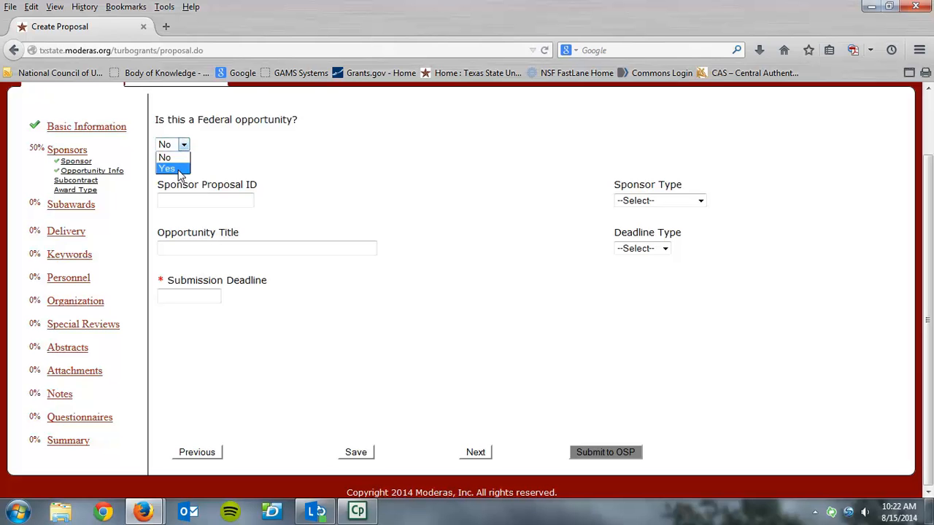
pyautogui.click(180, 170)
pyautogui.click(218, 198)
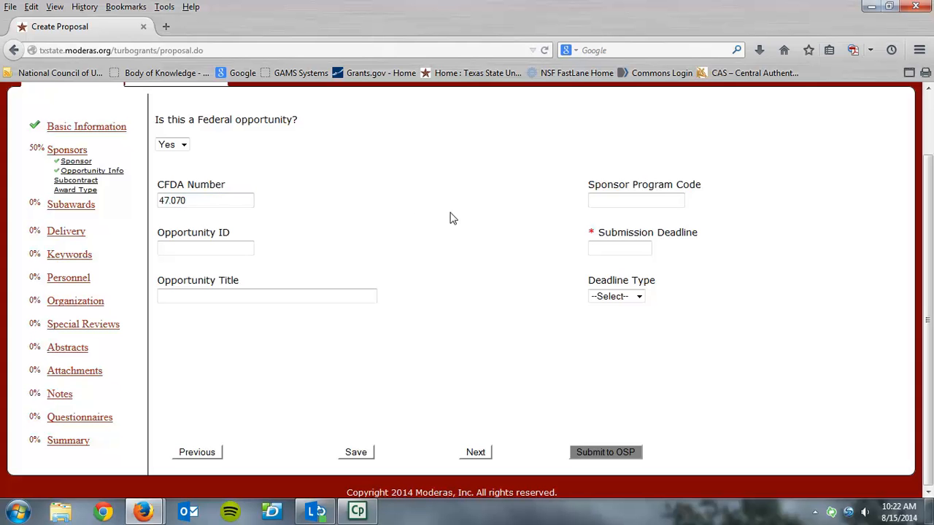
pyautogui.click(625, 251)
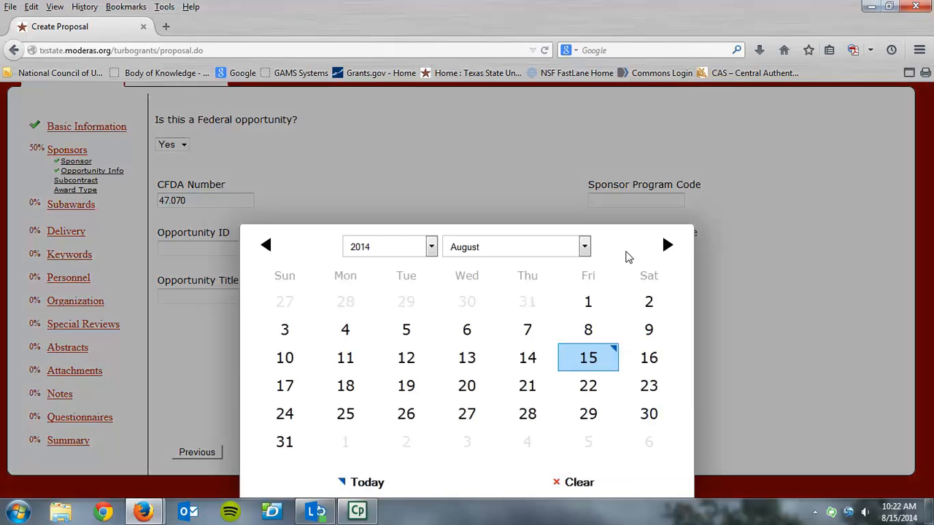
pyautogui.click(590, 364)
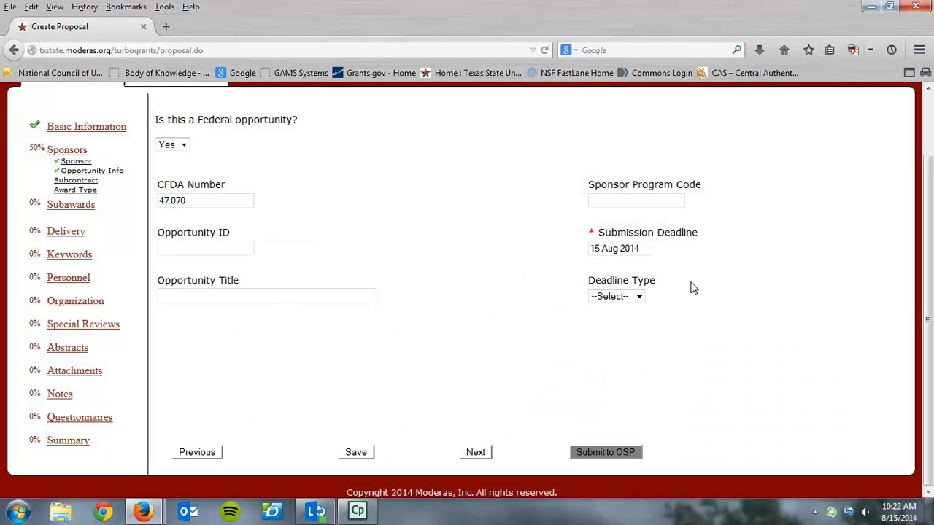
pyautogui.click(639, 297)
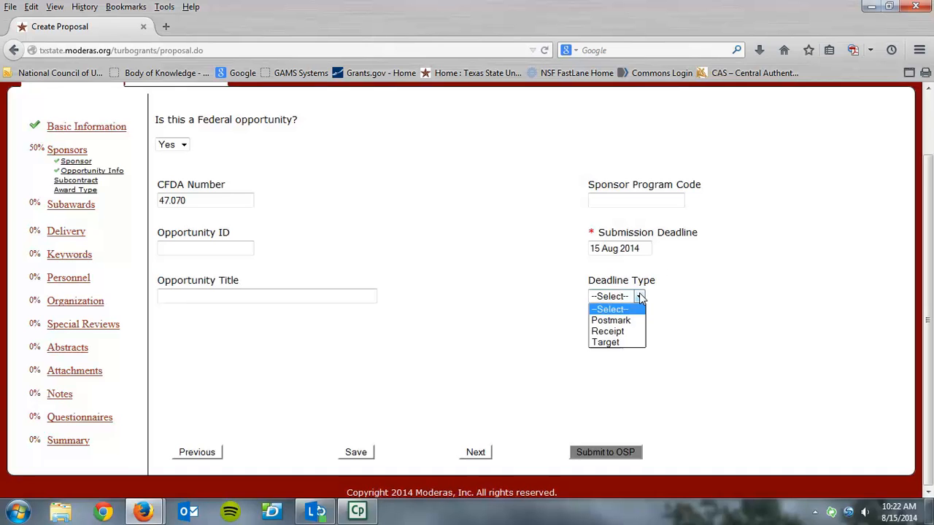
# Choose Receipt deadline type, then switch to non-federal with a 15 Aug 2014 deadline and continue.
pyautogui.click(592, 334)
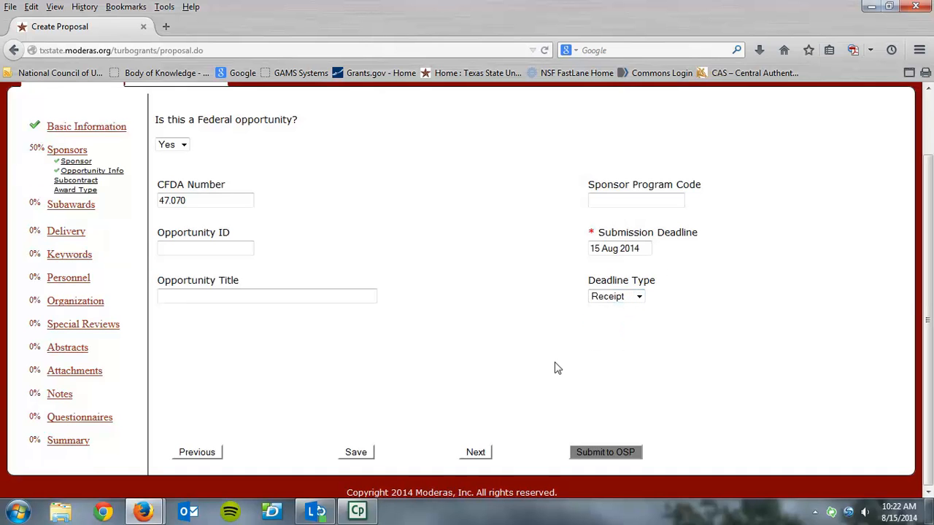
pyautogui.click(184, 146)
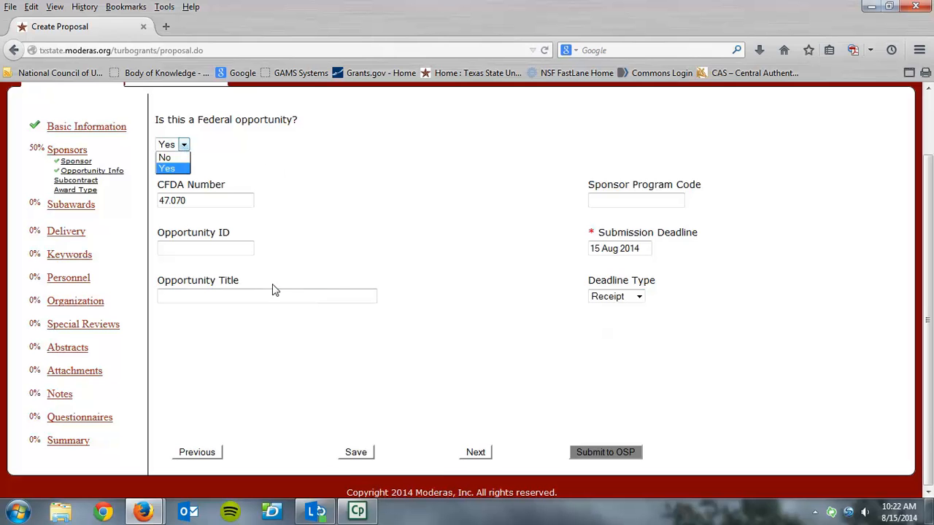
pyautogui.click(183, 162)
pyautogui.click(216, 200)
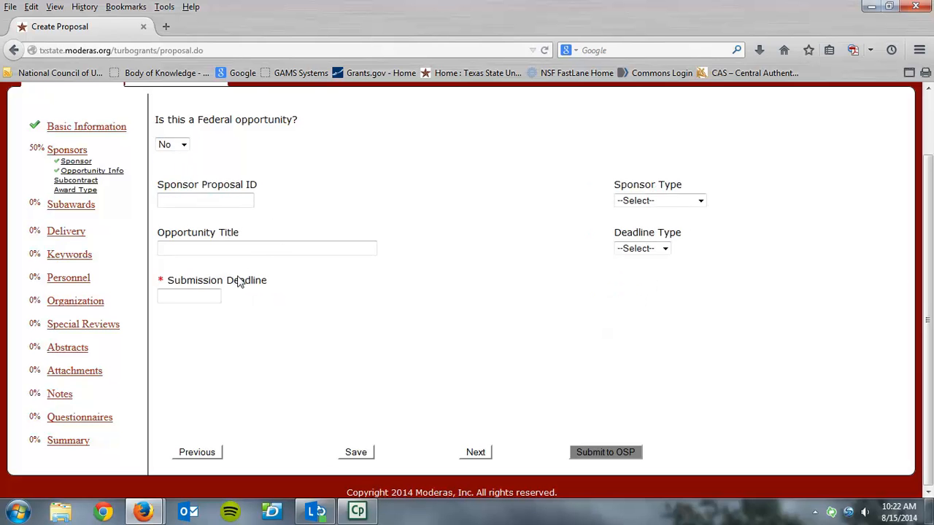
pyautogui.click(204, 297)
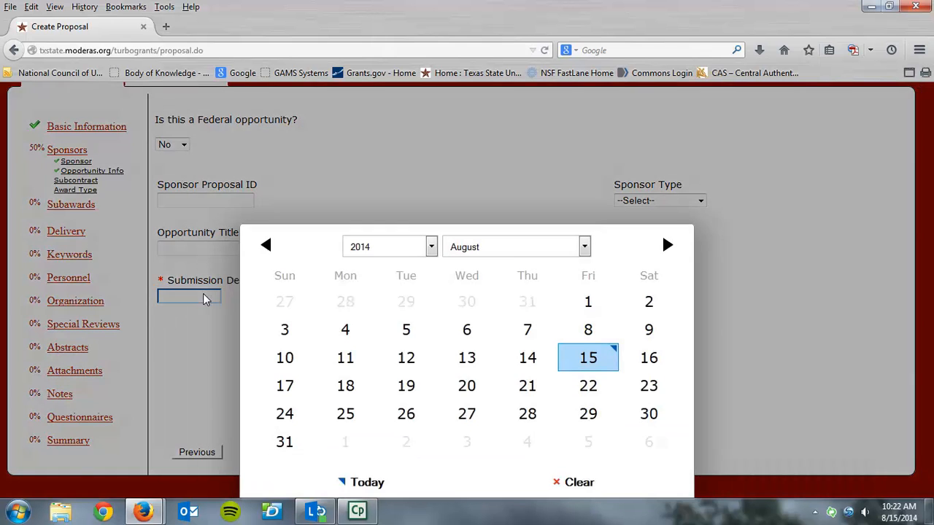
pyautogui.click(583, 357)
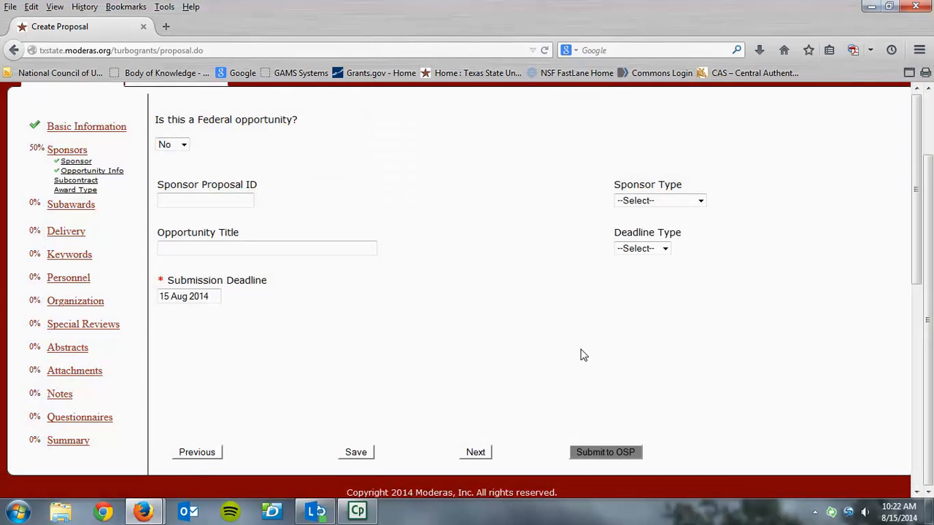
pyautogui.click(699, 201)
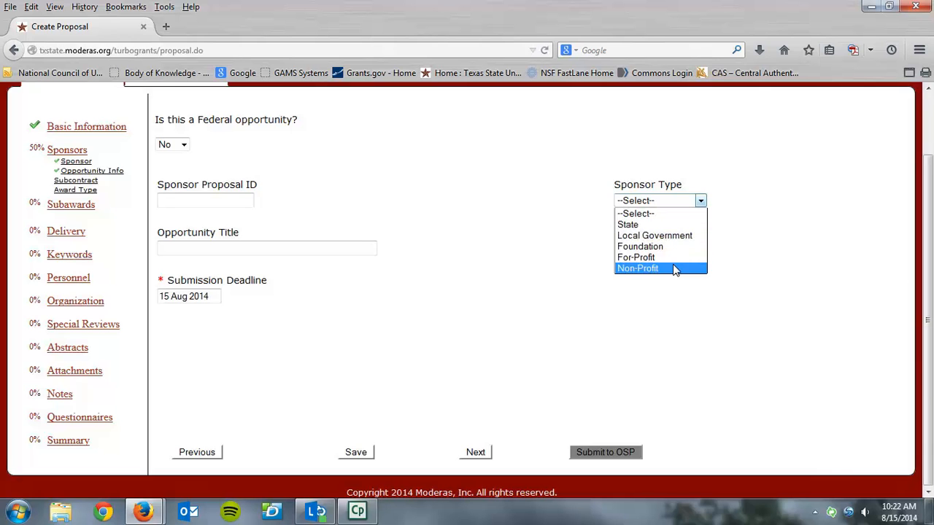
pyautogui.click(808, 184)
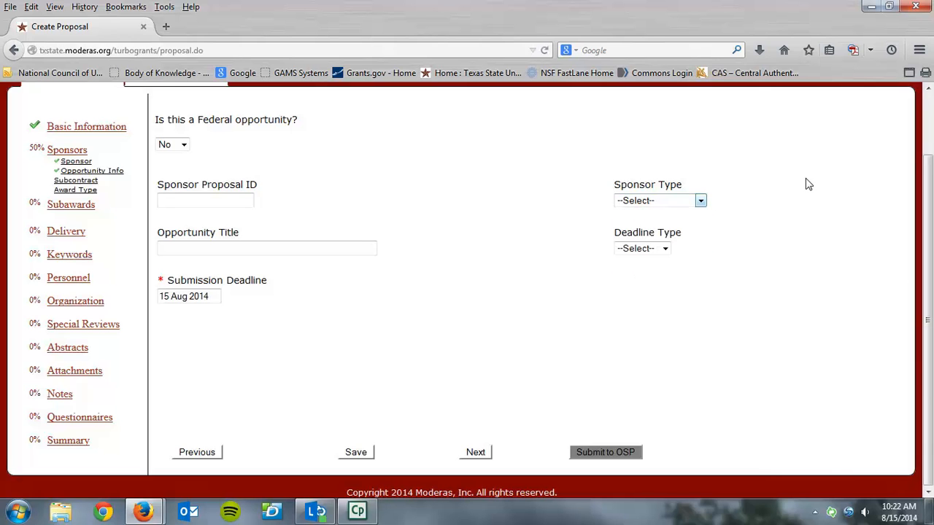
pyautogui.click(475, 451)
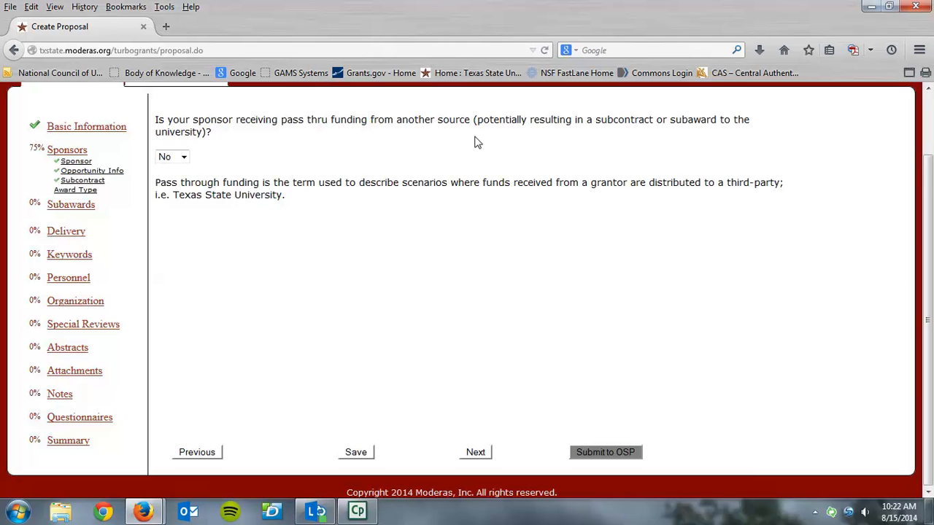
# Try Yes for pass-through funding and browse organizations, then answer No and continue.
pyautogui.click(186, 158)
pyautogui.click(177, 178)
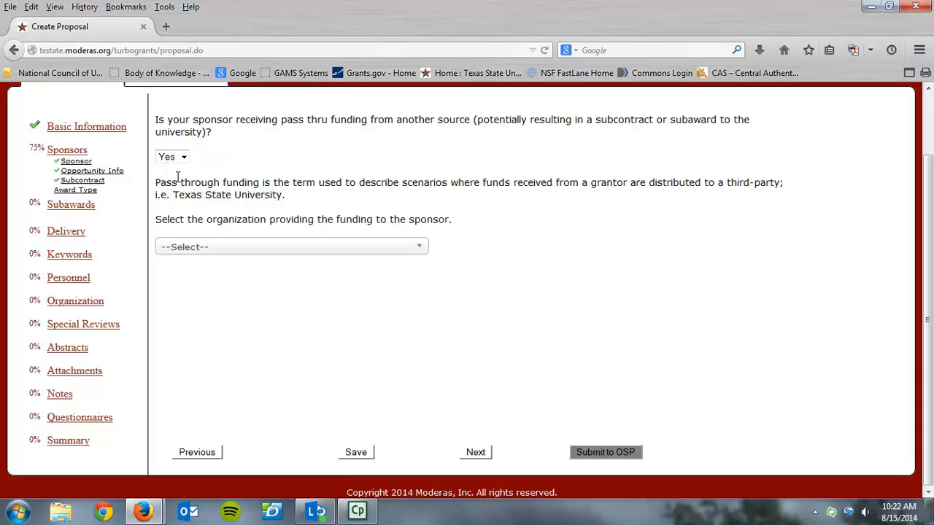
pyautogui.click(424, 253)
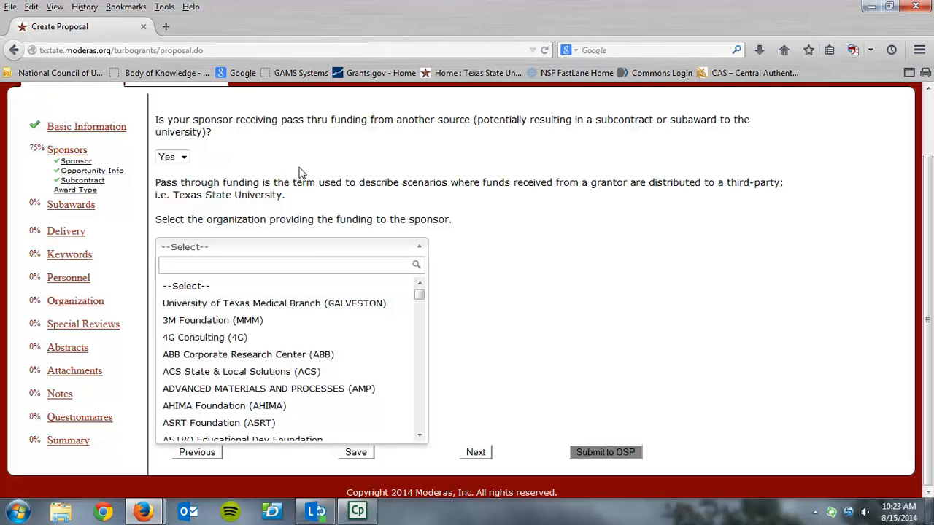
pyautogui.click(183, 169)
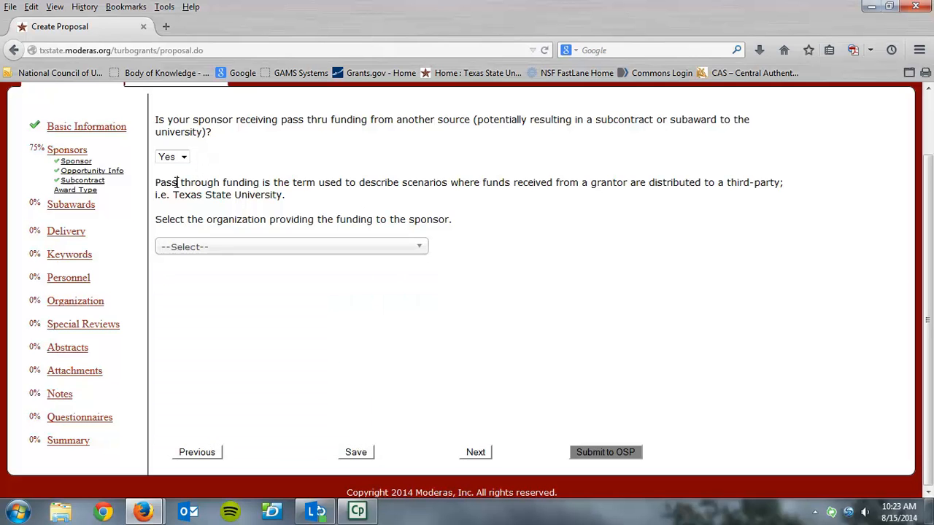
pyautogui.click(183, 157)
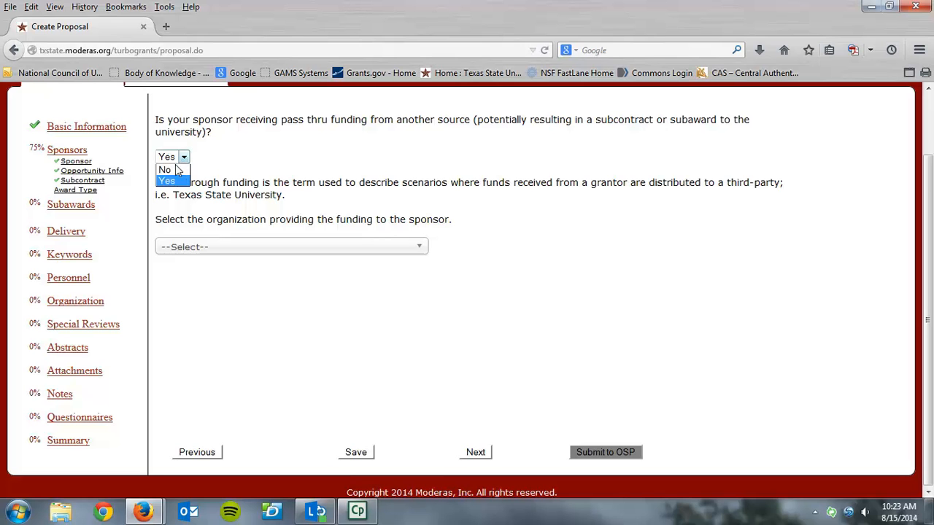
pyautogui.click(173, 172)
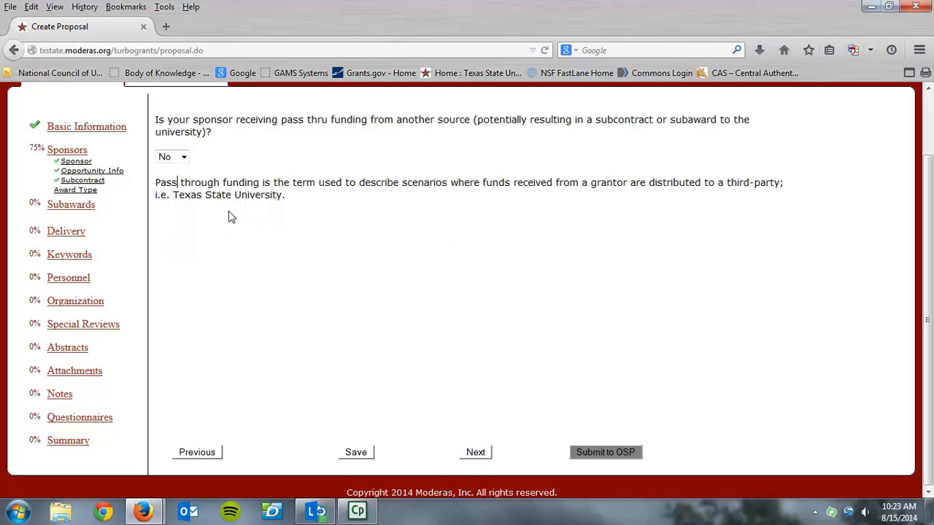
pyautogui.click(475, 453)
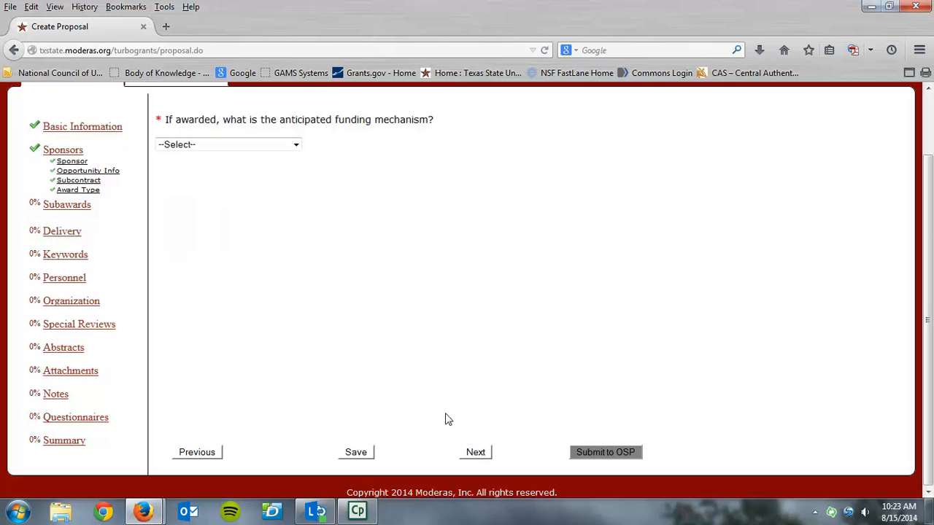
# Set the anticipated funding mechanism to To Be Determined/Unknown and proceed to Subawards.
pyautogui.click(295, 144)
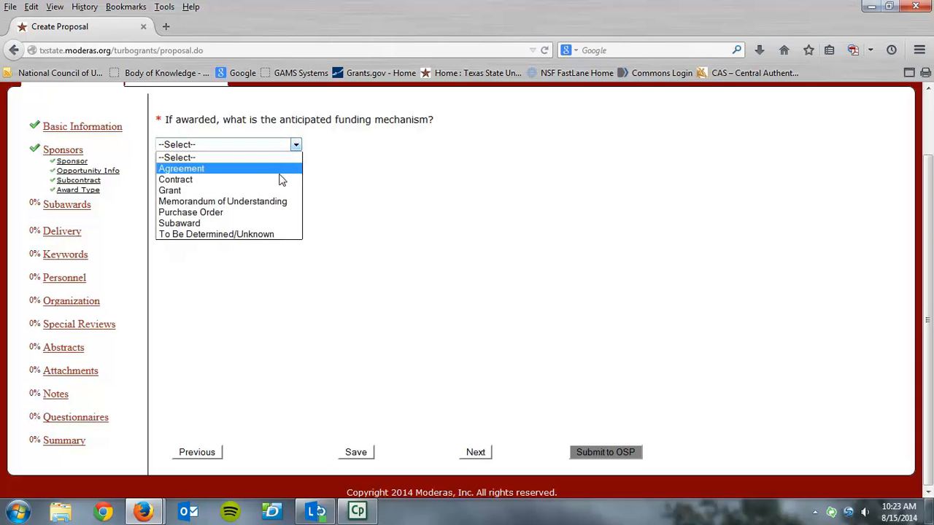
pyautogui.click(283, 237)
pyautogui.click(476, 452)
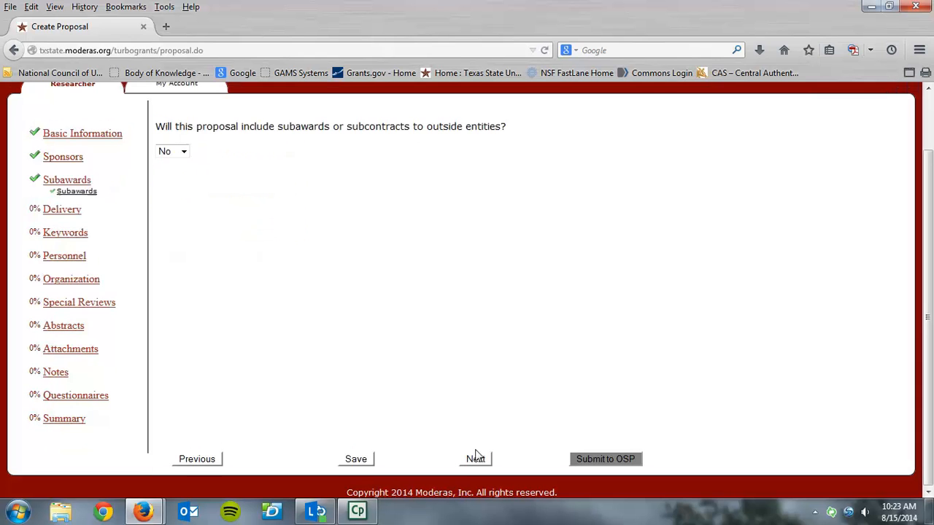
# Indicate the proposal includes subawards and enter a subaward amount of 5000.
pyautogui.click(184, 152)
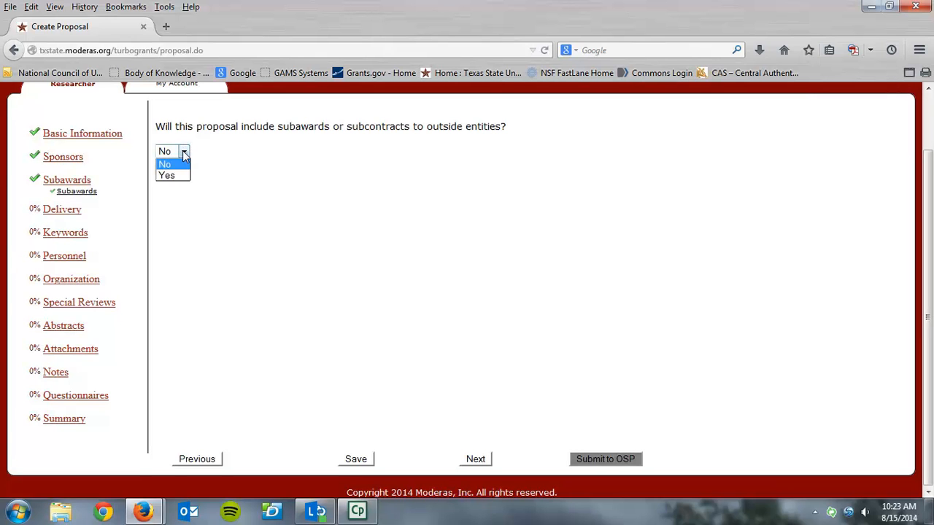
pyautogui.click(178, 175)
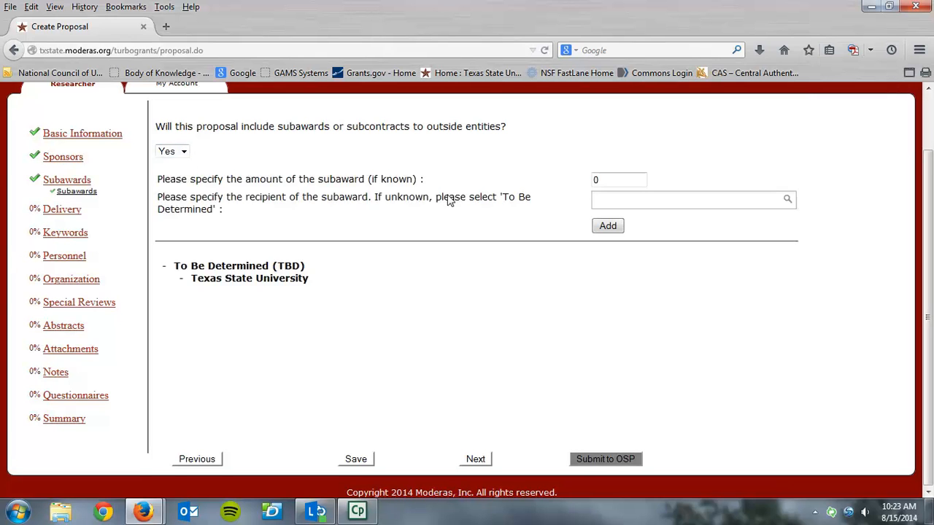
pyautogui.click(601, 180)
# Search 'texa', pick Hays County, Texas as recipient, and add the subaward to the list.
pyautogui.click(756, 200)
pyautogui.write('texas')
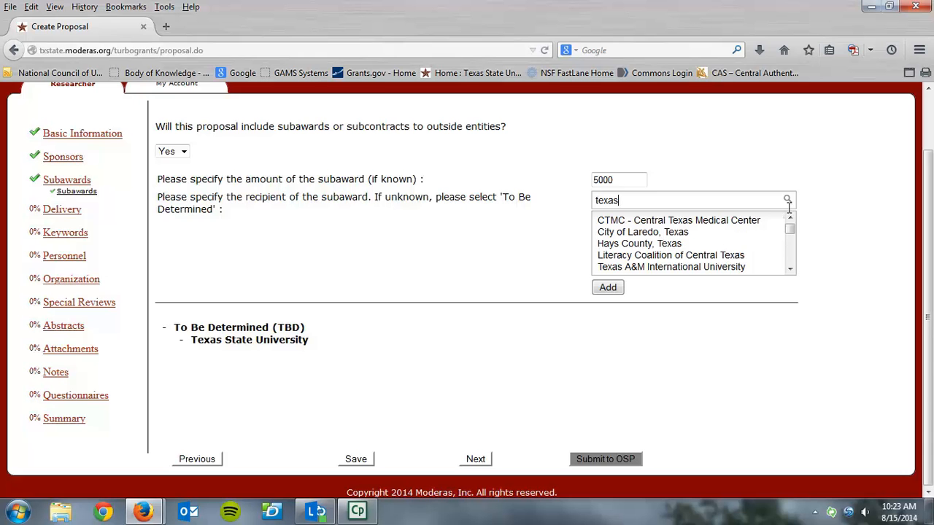
pyautogui.click(791, 232)
pyautogui.moveTo(791, 232)
pyautogui.mouseDown()
pyautogui.moveTo(789, 259)
pyautogui.moveTo(787, 225)
pyautogui.mouseUp()
pyautogui.click(764, 207)
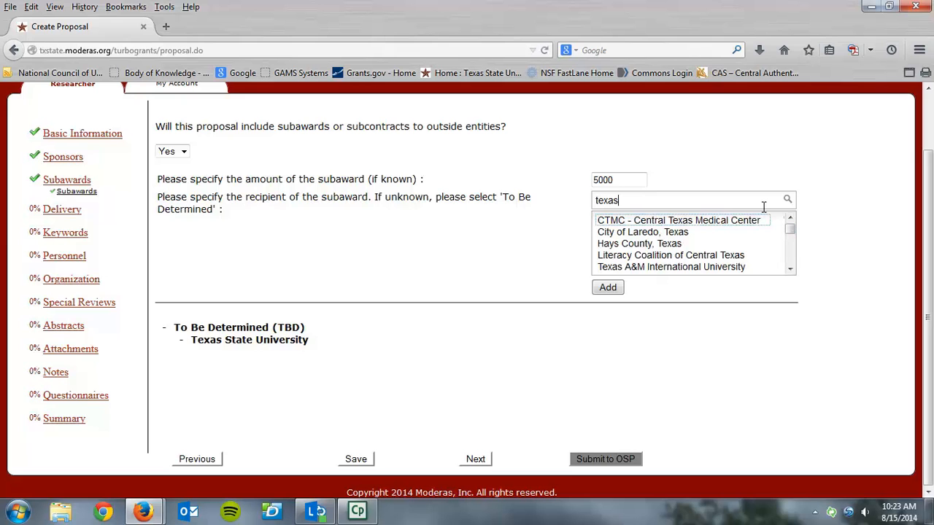
pyautogui.click(633, 244)
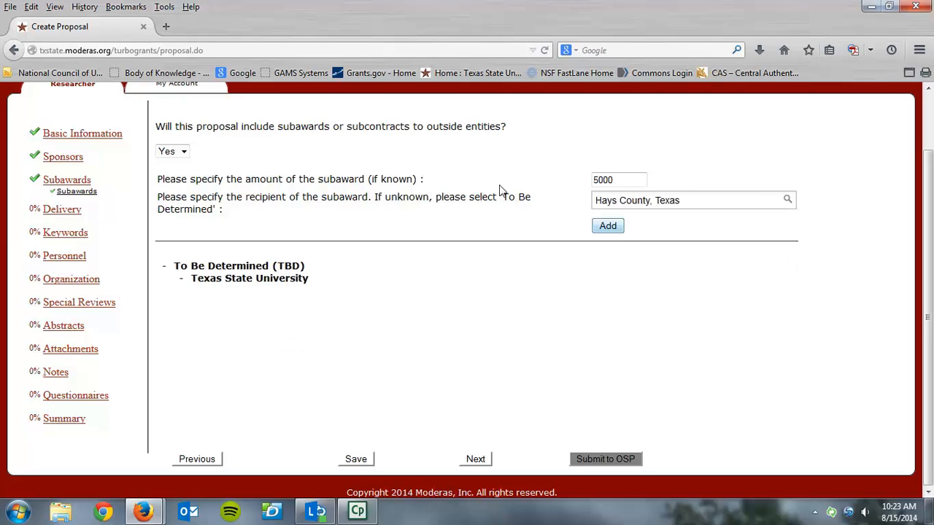
pyautogui.click(183, 153)
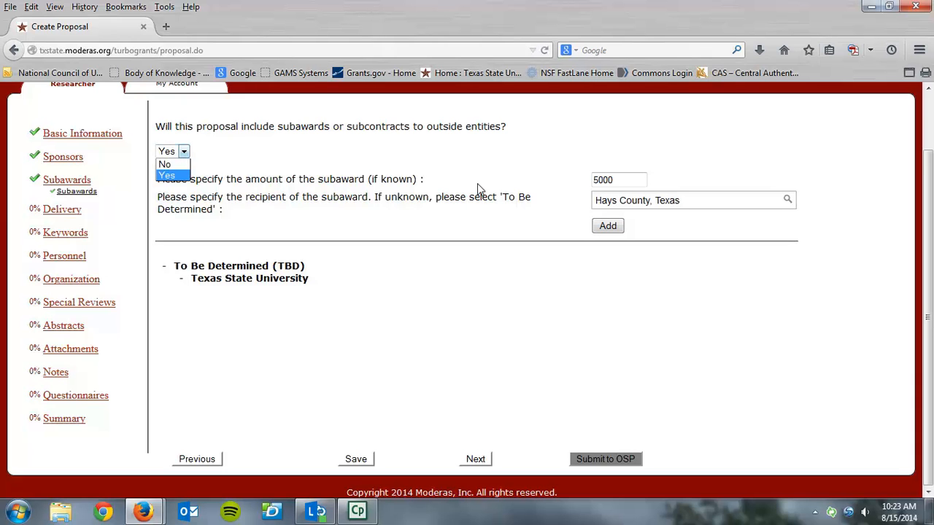
pyautogui.click(608, 226)
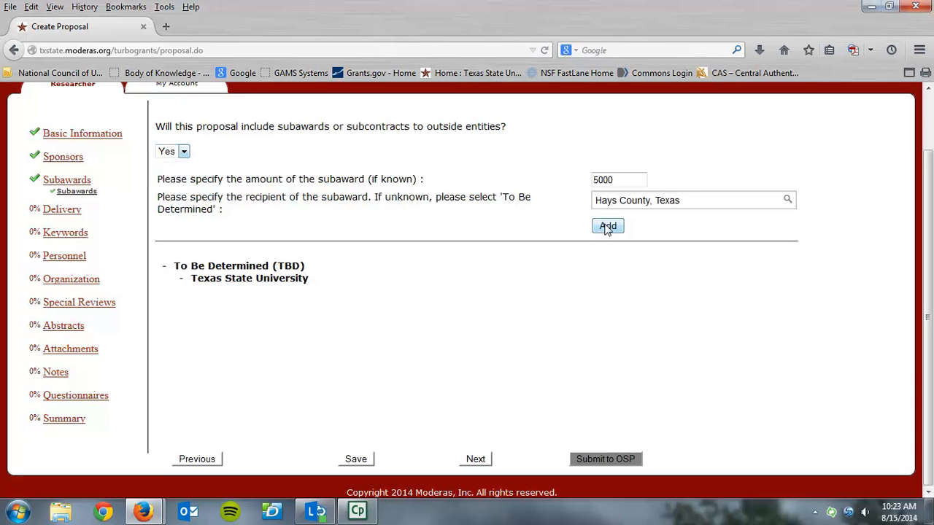
pyautogui.click(479, 460)
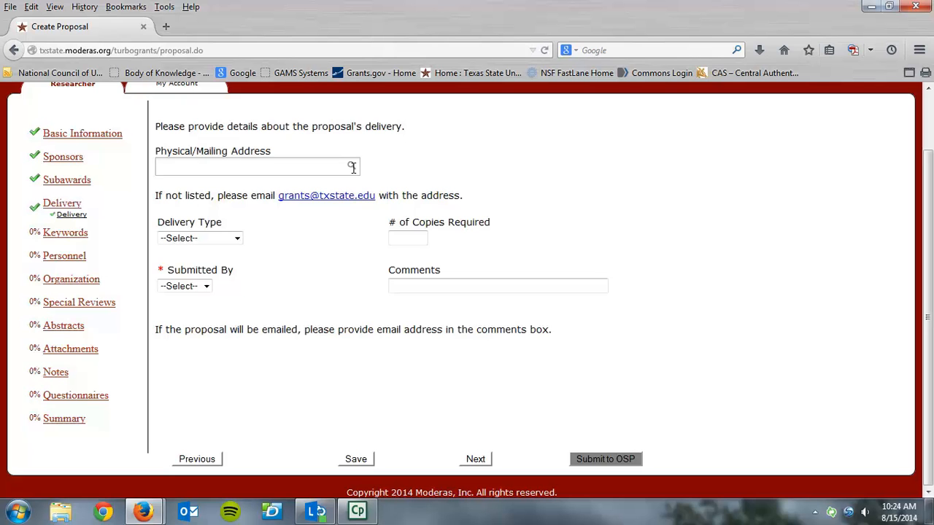
# Set Delivery Type to Electronic Portal and Submitted By to OSP, leaving comments empty.
pyautogui.click(238, 238)
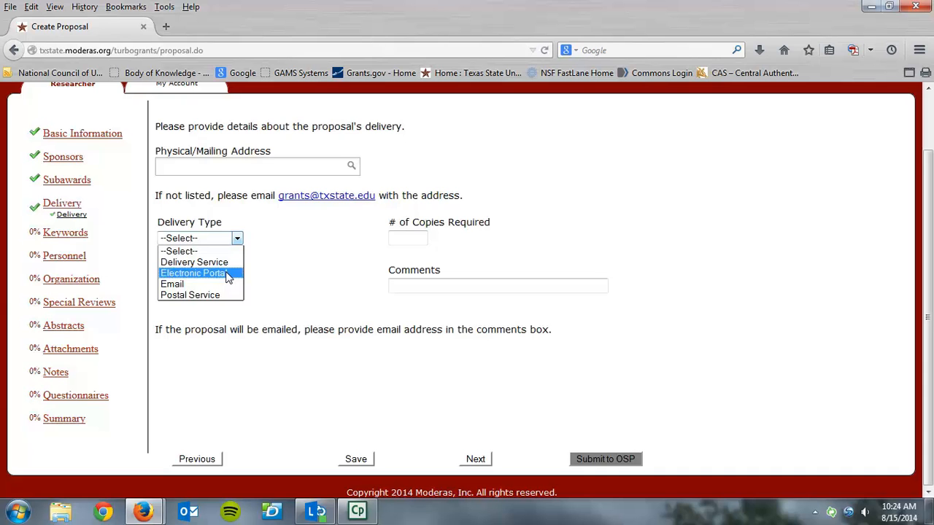
pyautogui.click(228, 275)
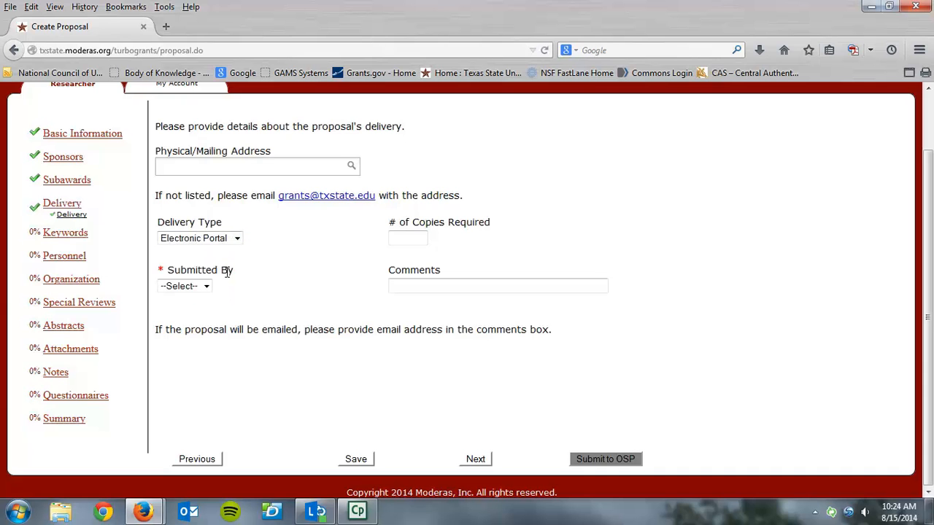
pyautogui.click(207, 286)
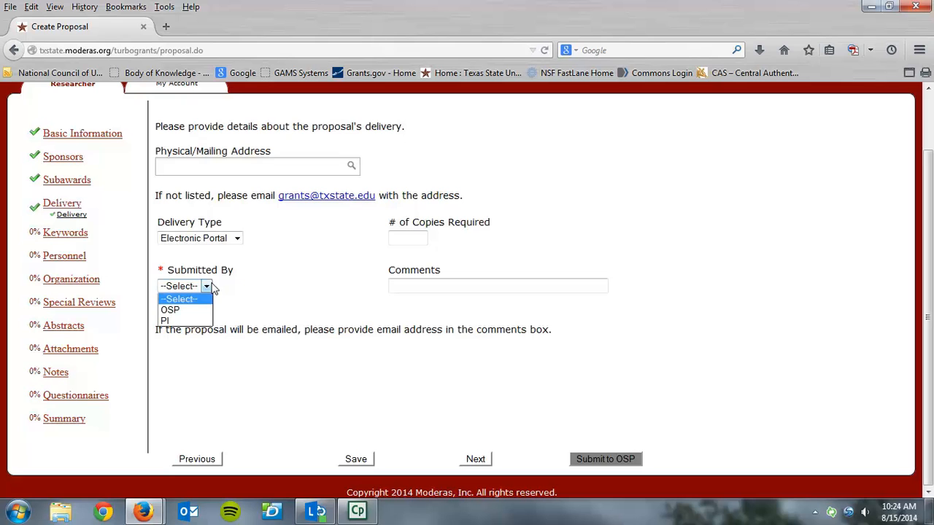
pyautogui.click(194, 311)
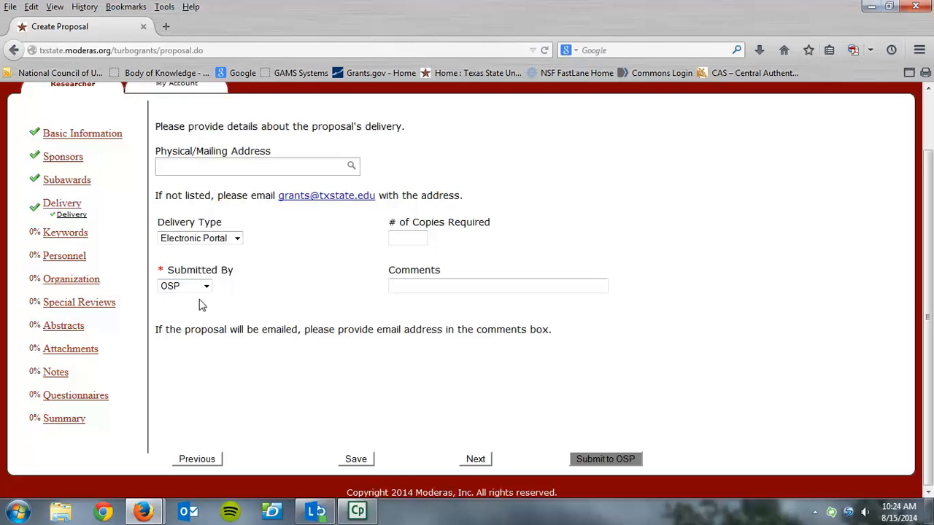
pyautogui.click(519, 285)
pyautogui.click(478, 464)
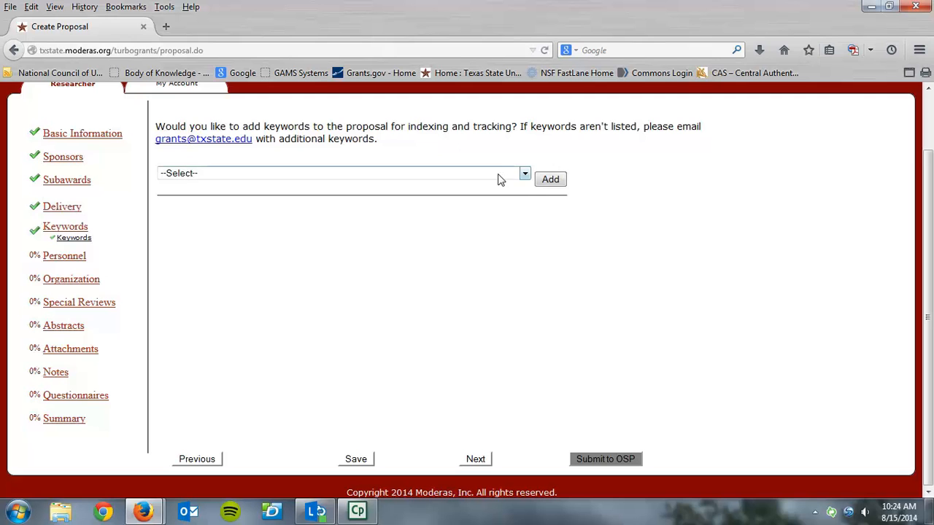
# Leave the proposal without keywords and continue to the personnel role question.
pyautogui.click(520, 175)
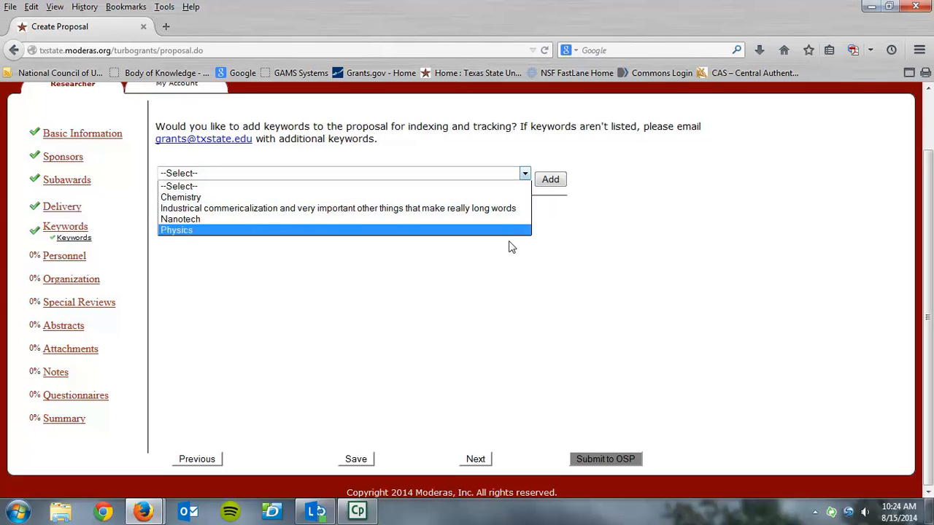
pyautogui.click(522, 254)
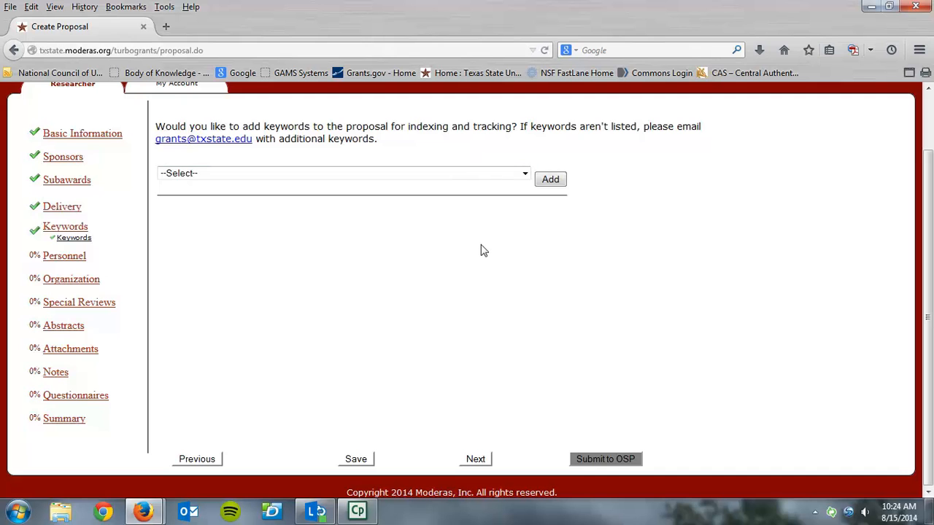
pyautogui.click(485, 458)
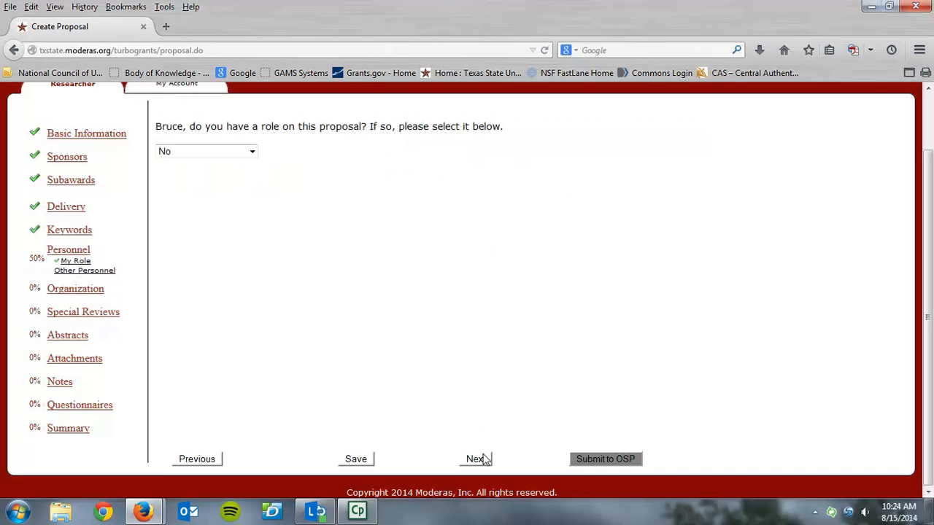
# Make your own role on the proposal Principal Investigator.
pyautogui.click(253, 155)
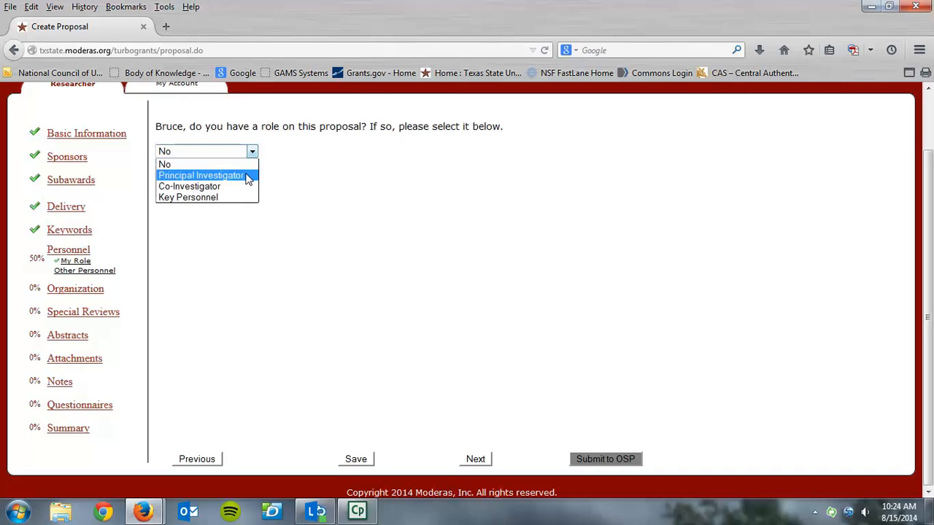
pyautogui.click(246, 175)
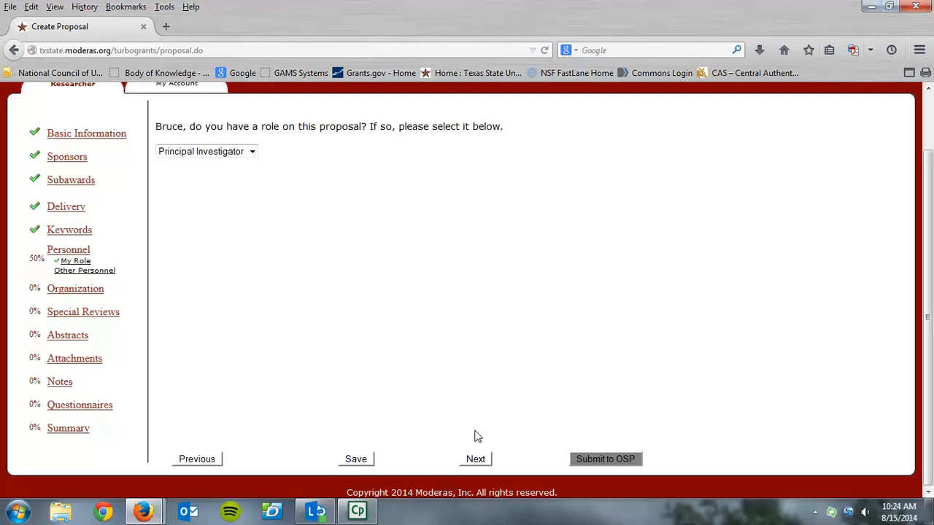
pyautogui.click(475, 459)
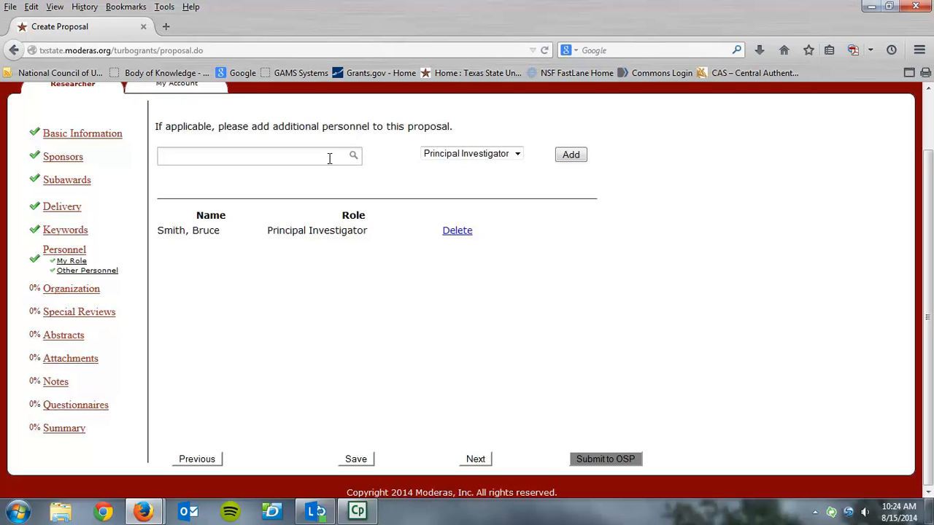
# Find the colleague by name search and add them to the proposal as Co-Investigator.
pyautogui.write('beauc')
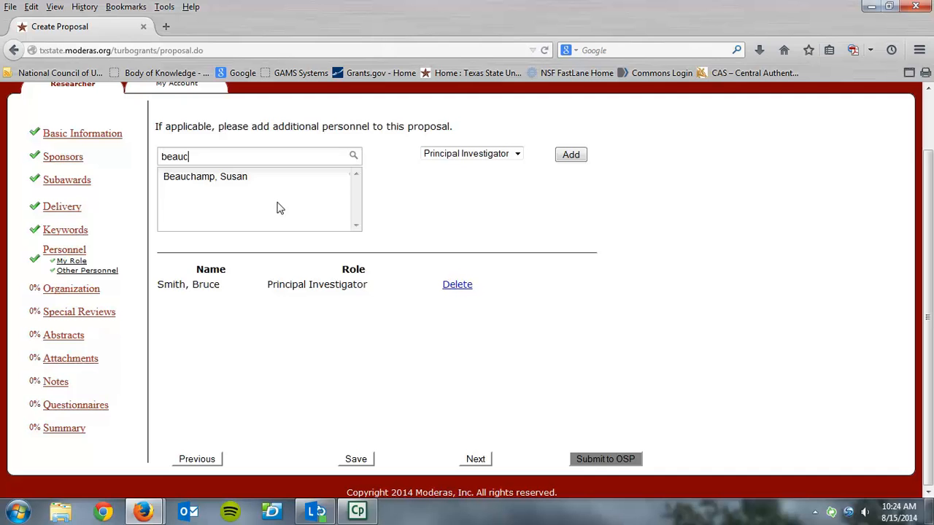
pyautogui.click(264, 179)
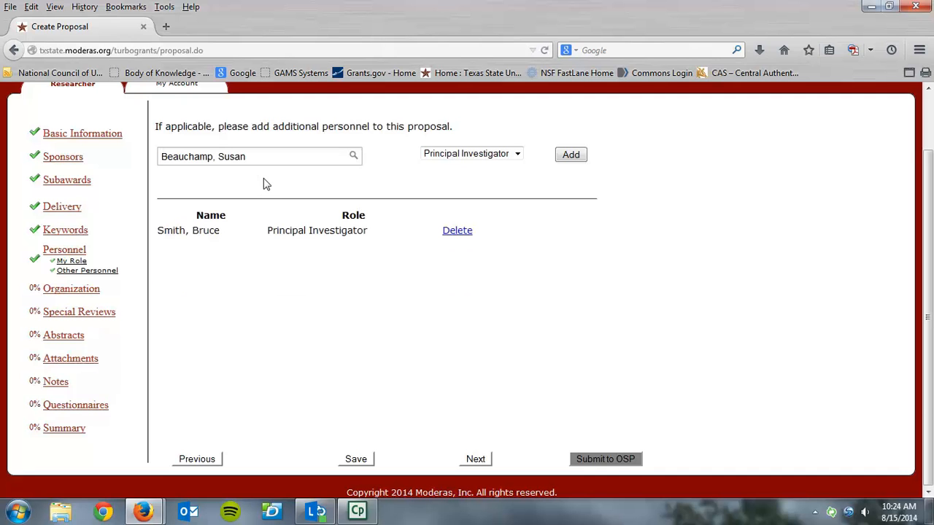
pyautogui.click(516, 154)
pyautogui.click(520, 179)
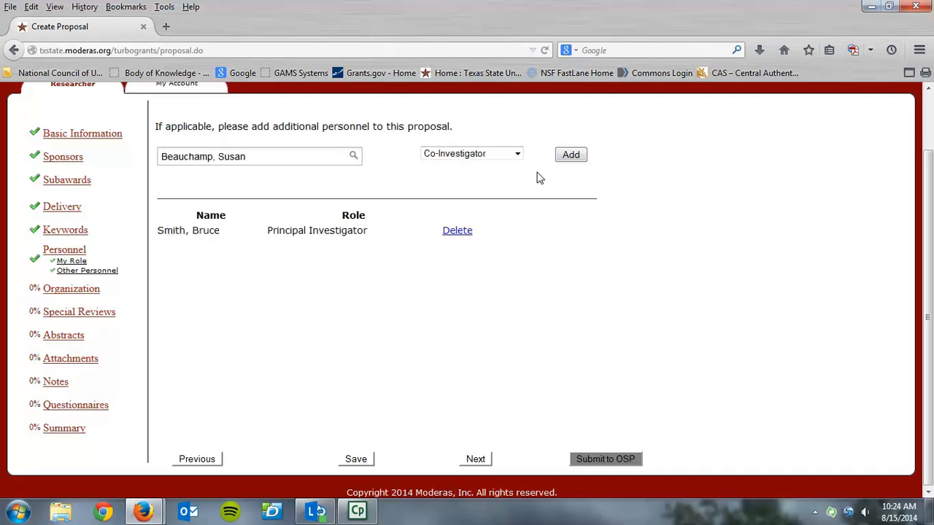
pyautogui.click(566, 158)
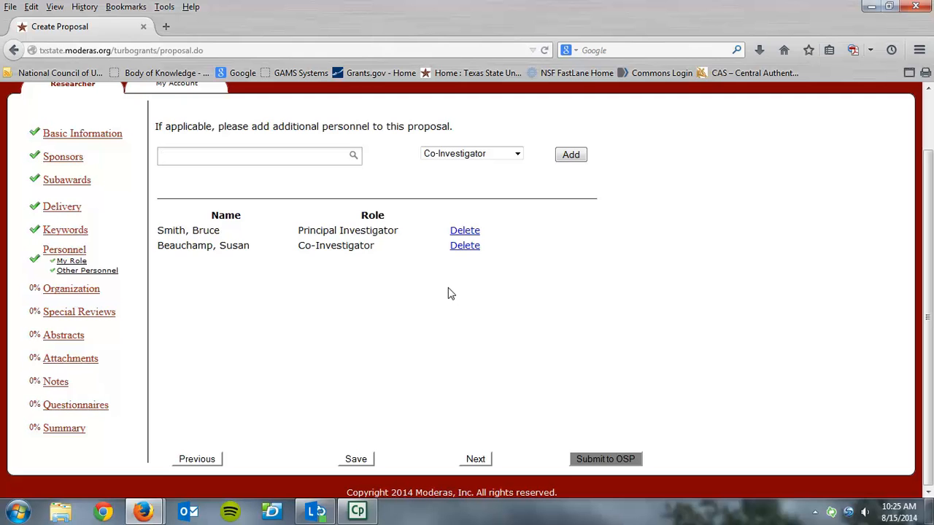
pyautogui.click(475, 458)
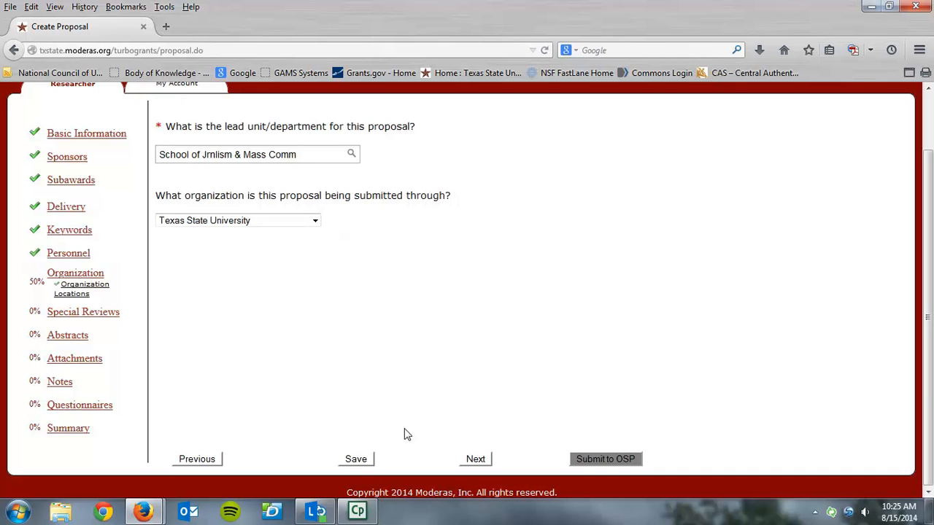
# Save the proposal as draft 217 and keep Texas State University as the organization.
pyautogui.click(358, 460)
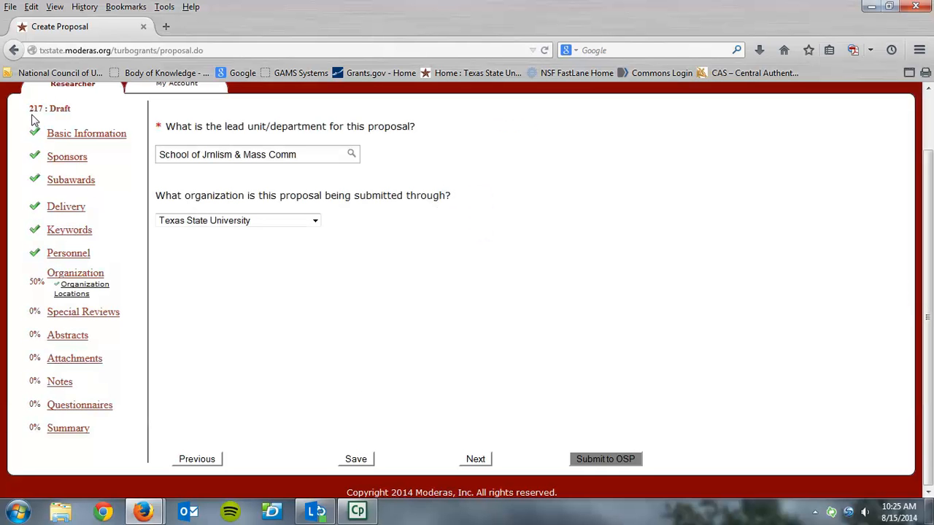
pyautogui.click(471, 460)
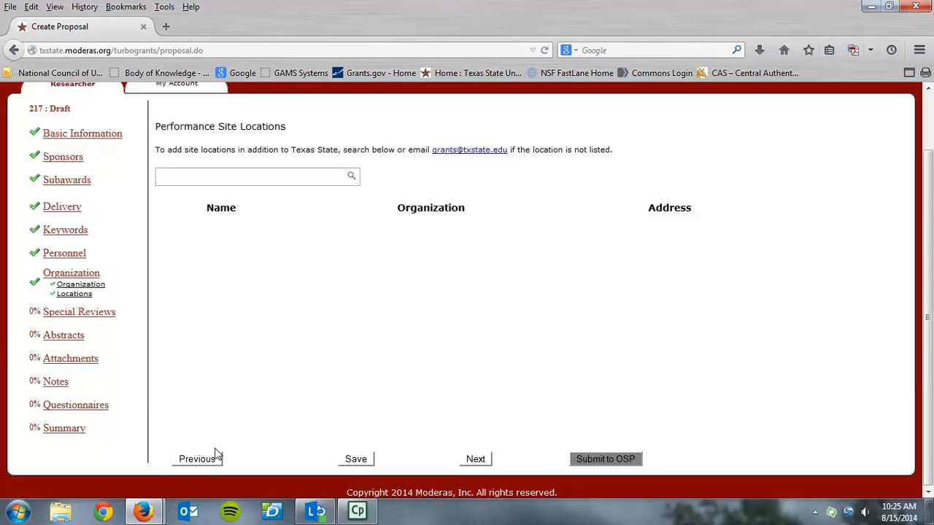
pyautogui.click(197, 459)
pyautogui.click(313, 222)
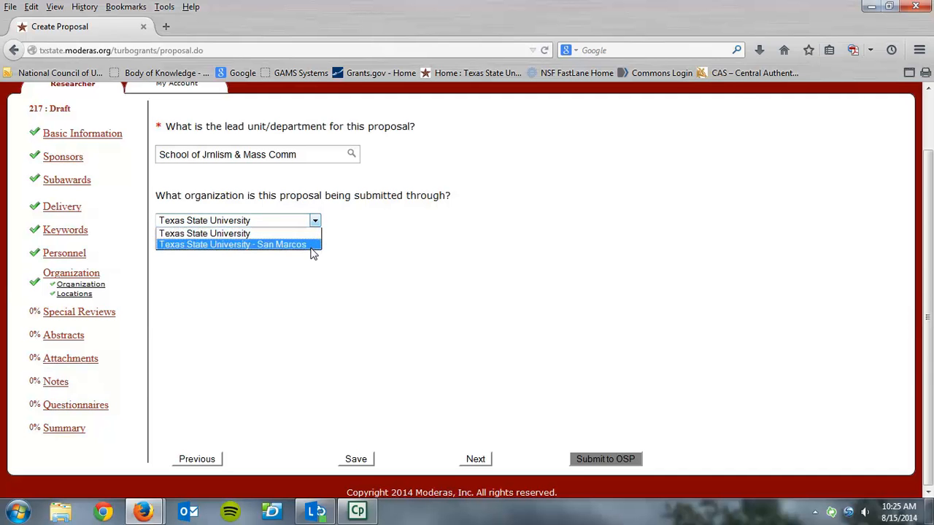
pyautogui.click(483, 461)
pyautogui.click(482, 464)
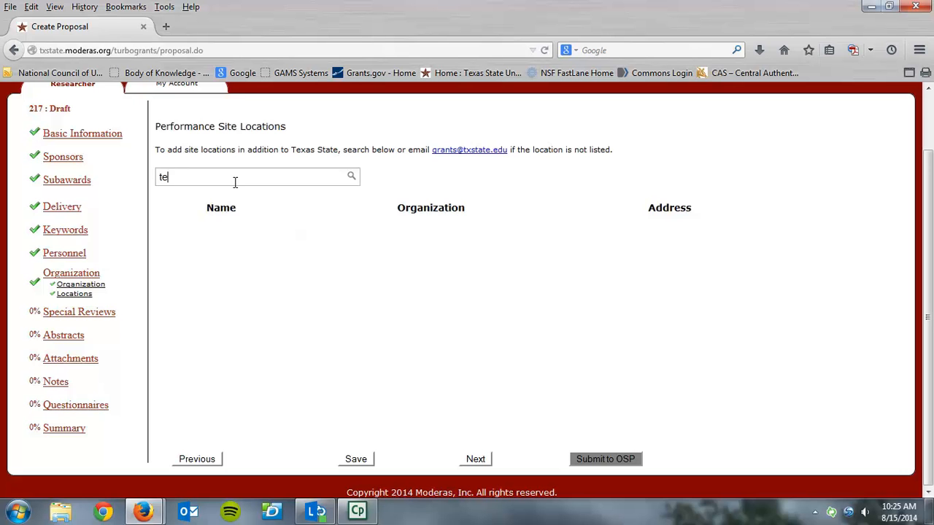
# Leave performance site locations empty and continue to Special Reviews.
pyautogui.write('s')
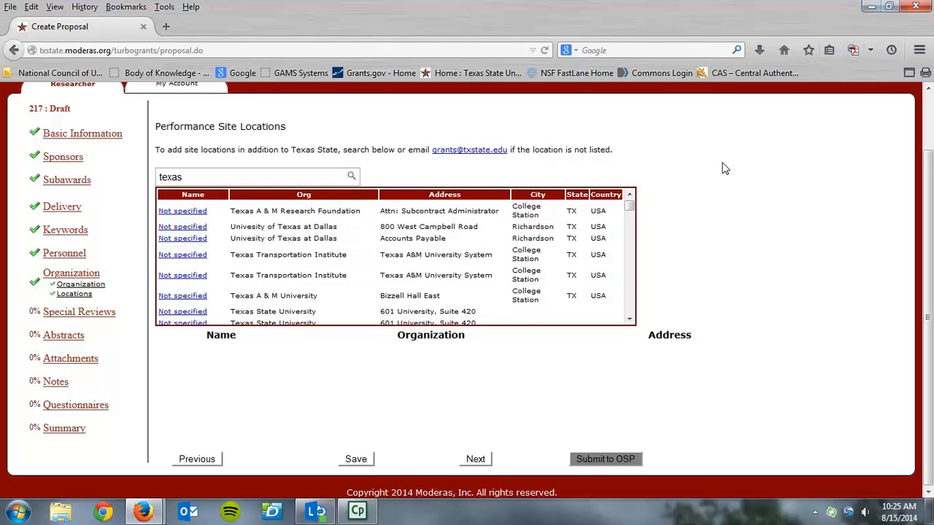
pyautogui.press('BackSpace')
pyautogui.press('BackSpace')
pyautogui.press('BackSpace')
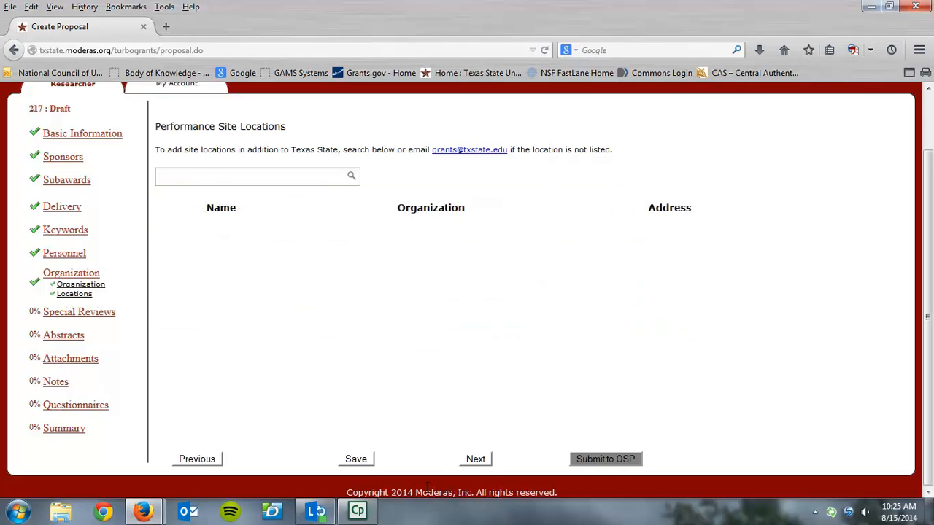
pyautogui.click(465, 464)
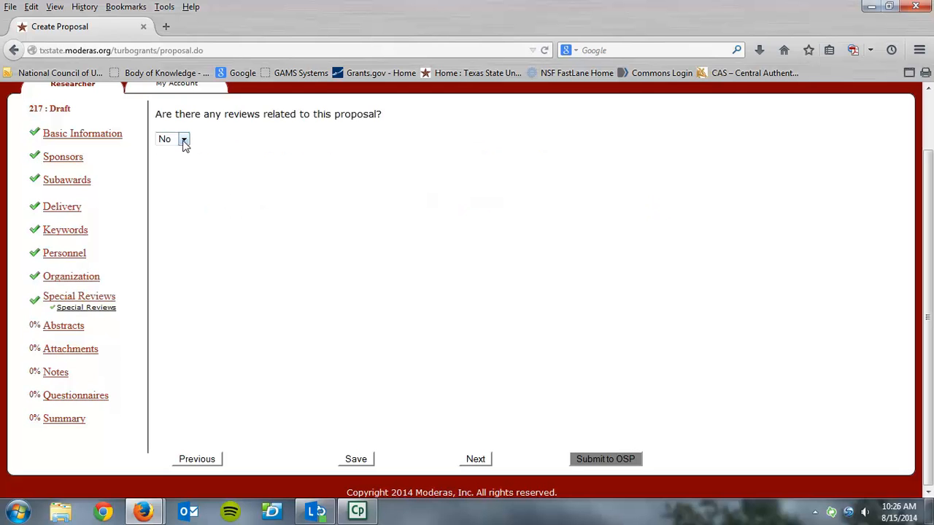
# Answer Yes to abstracts and add a Project Summary abstract with the text 'fjfj'.
pyautogui.click(464, 460)
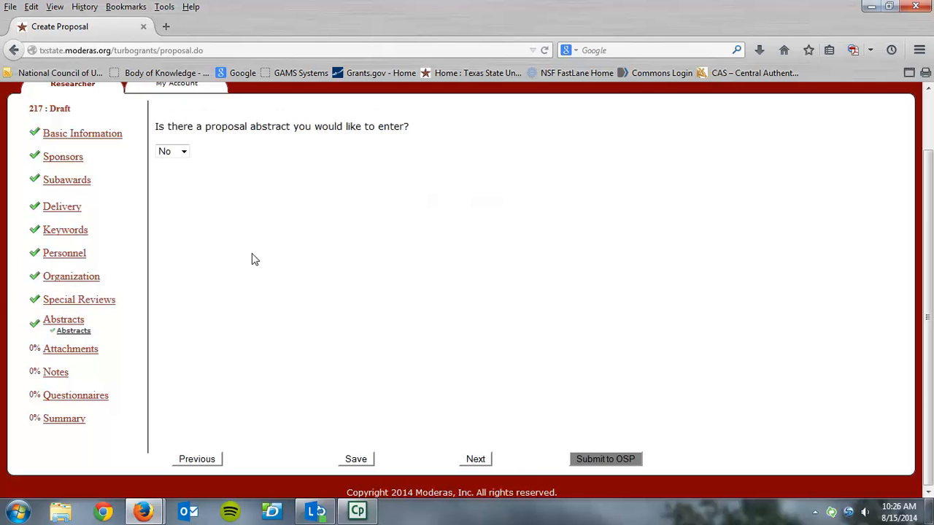
pyautogui.click(180, 155)
pyautogui.click(175, 176)
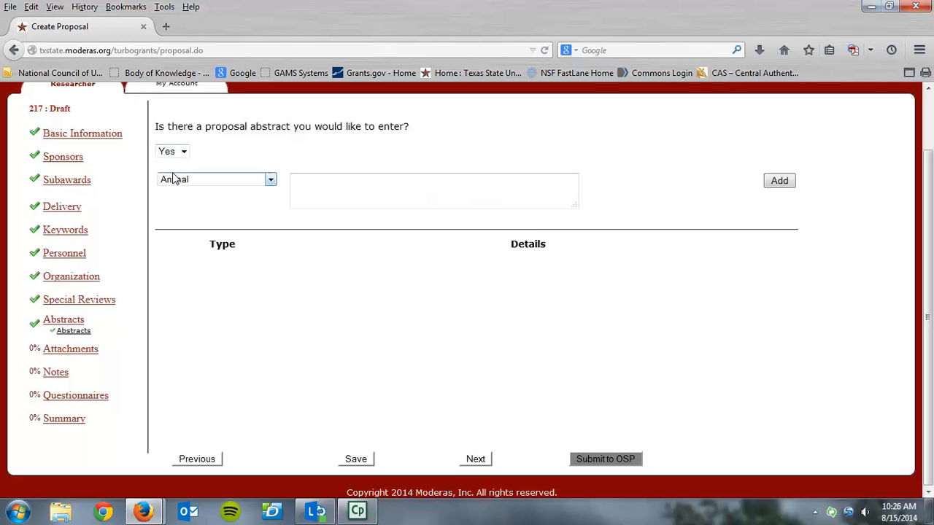
pyautogui.click(270, 181)
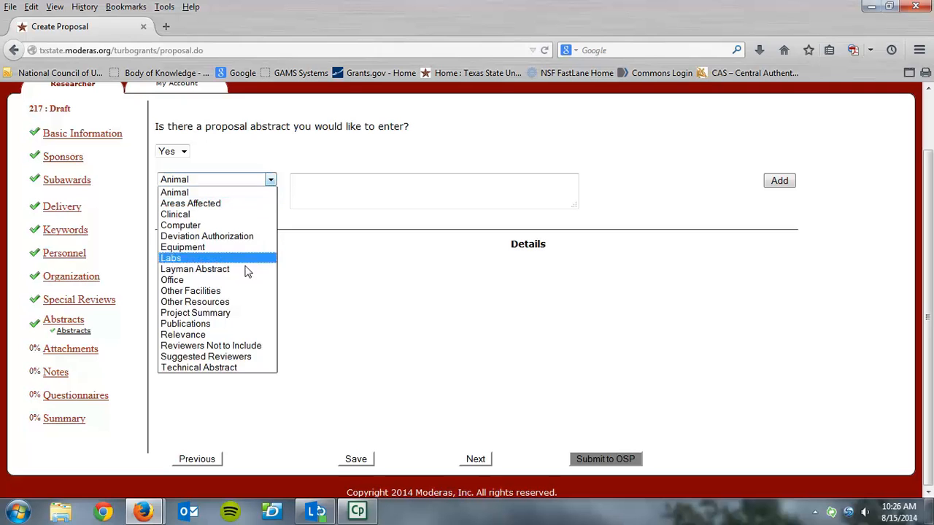
pyautogui.click(229, 312)
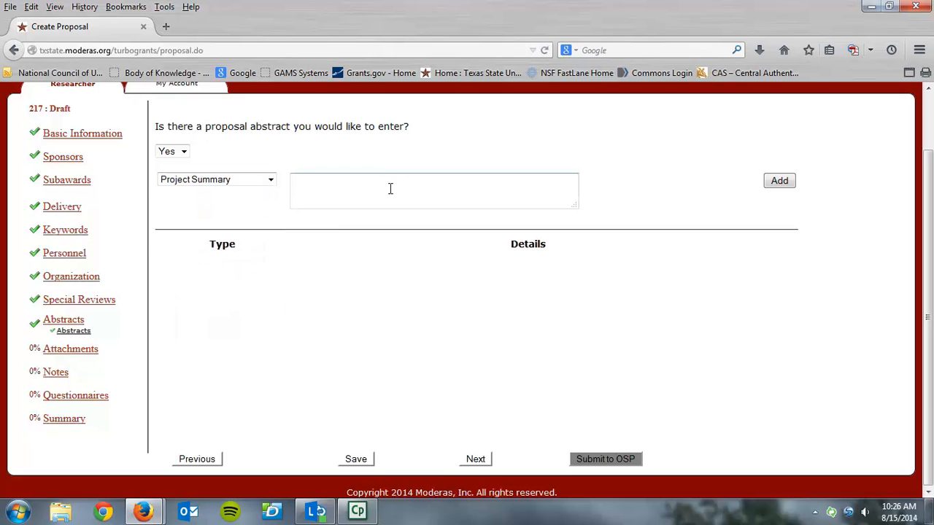
pyautogui.click(391, 190)
pyautogui.write('fjfj')
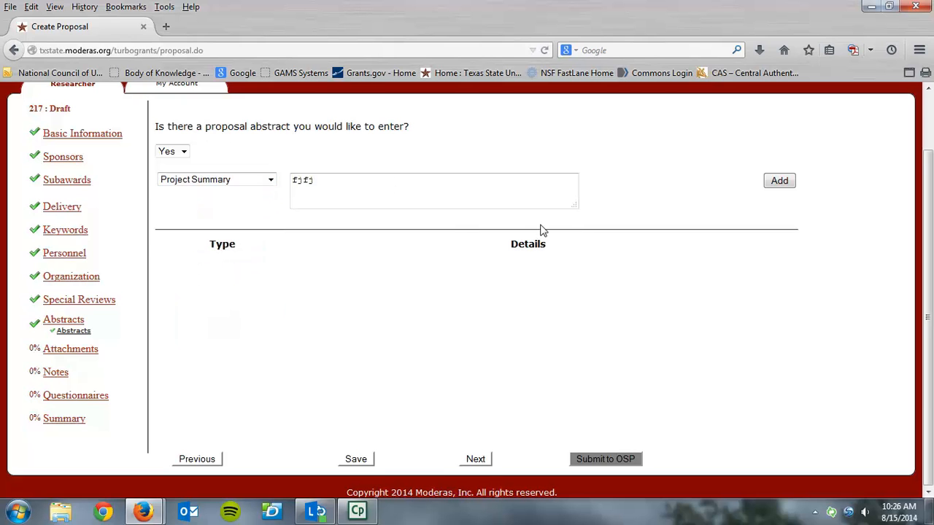
pyautogui.click(779, 182)
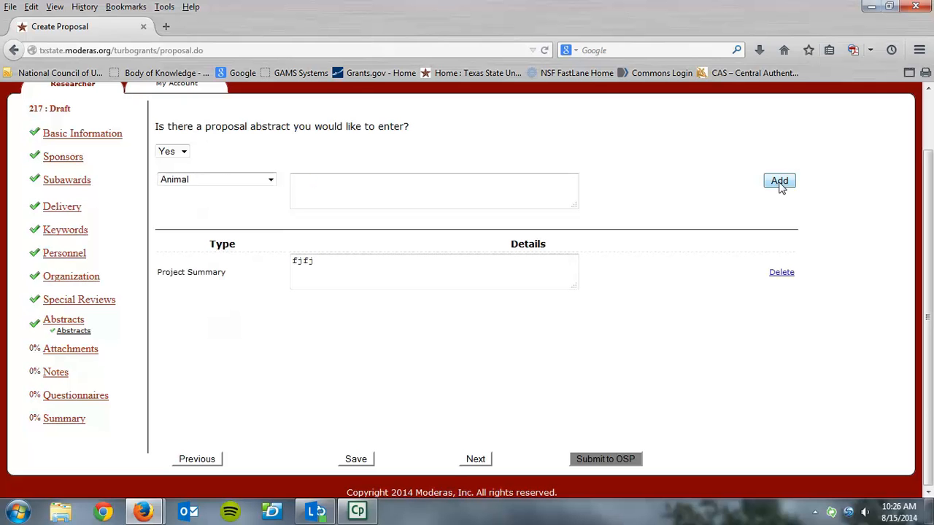
pyautogui.click(469, 463)
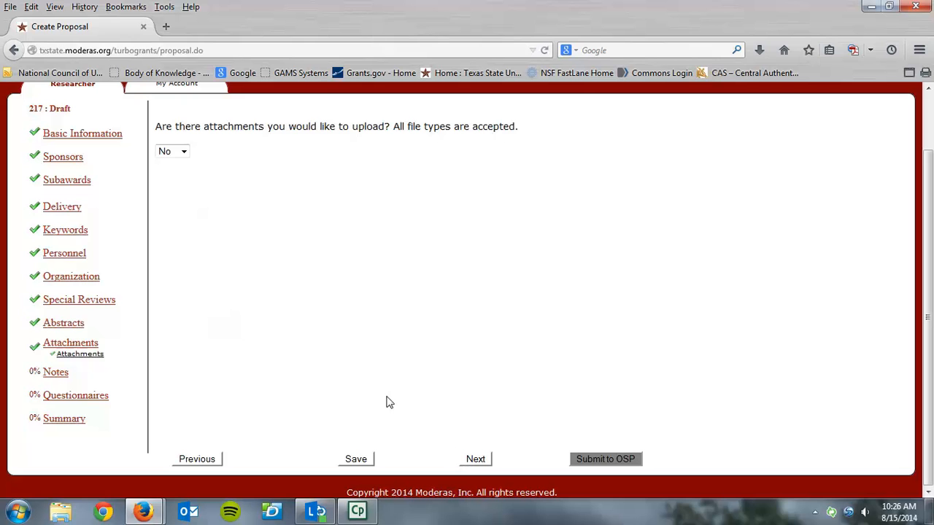
# Upload Abstract.docx as a Complete Proposal Additionalequipment attachment.
pyautogui.click(183, 151)
pyautogui.click(181, 175)
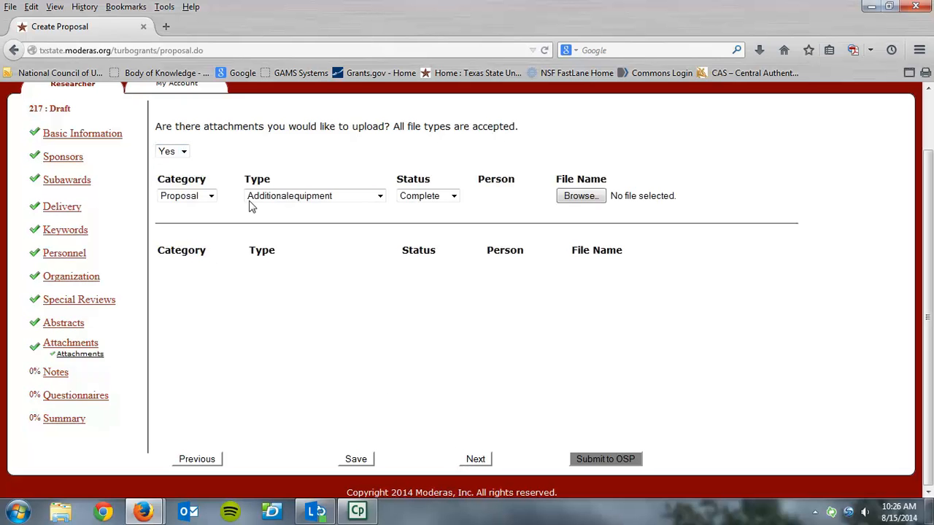
pyautogui.click(211, 197)
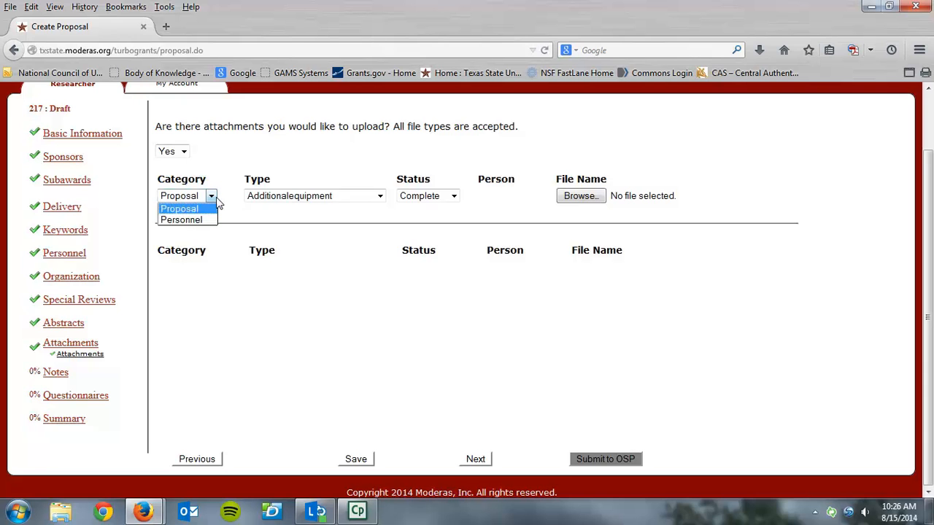
pyautogui.click(380, 196)
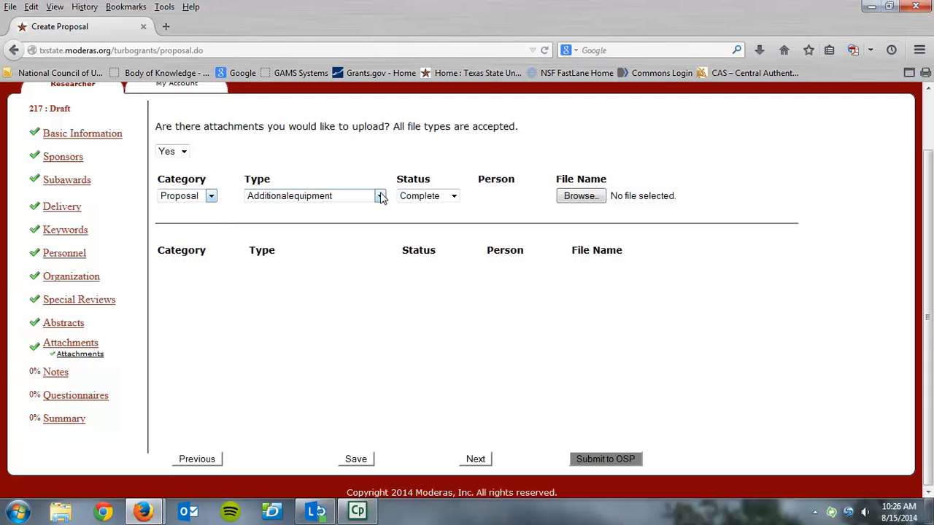
pyautogui.click(380, 196)
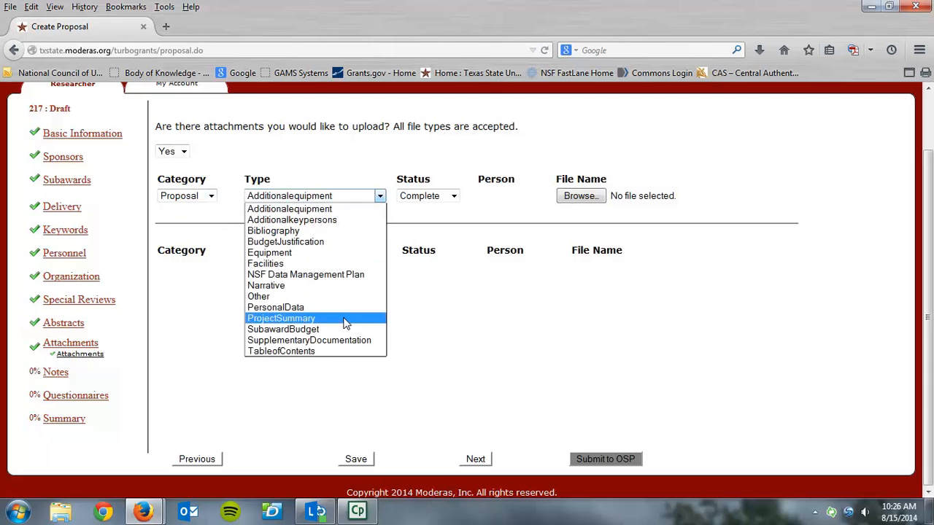
pyautogui.click(458, 201)
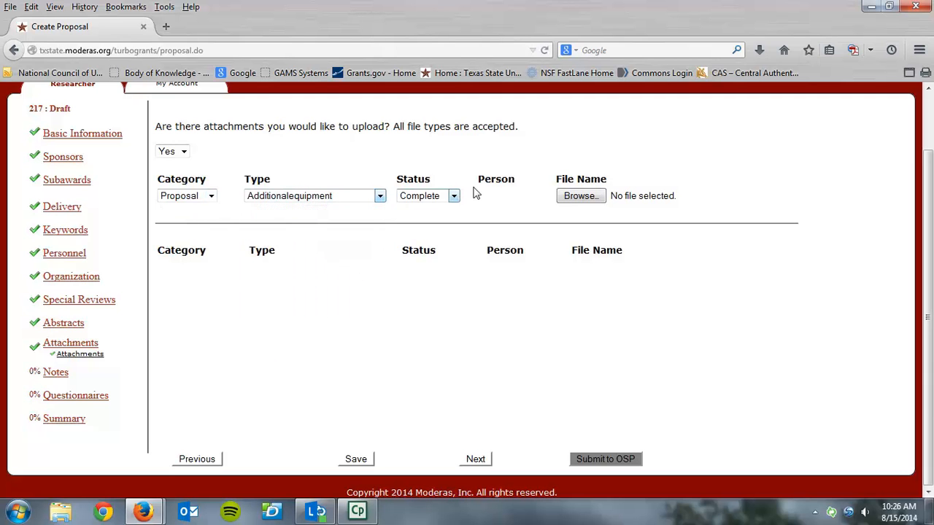
pyautogui.click(590, 197)
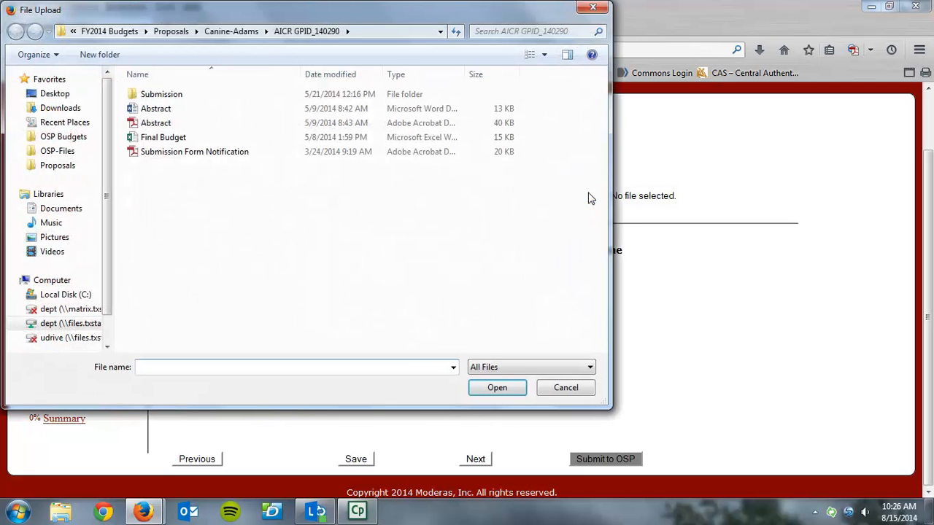
pyautogui.click(171, 109)
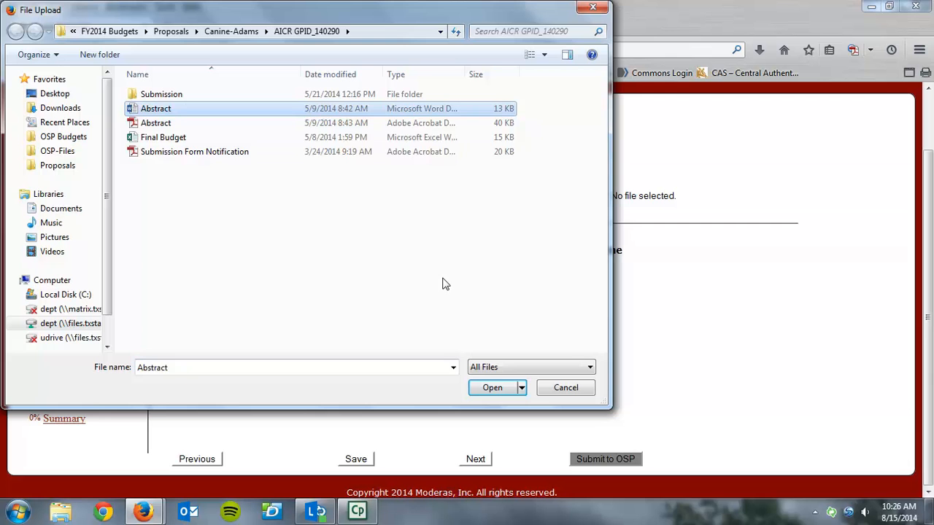
pyautogui.click(493, 387)
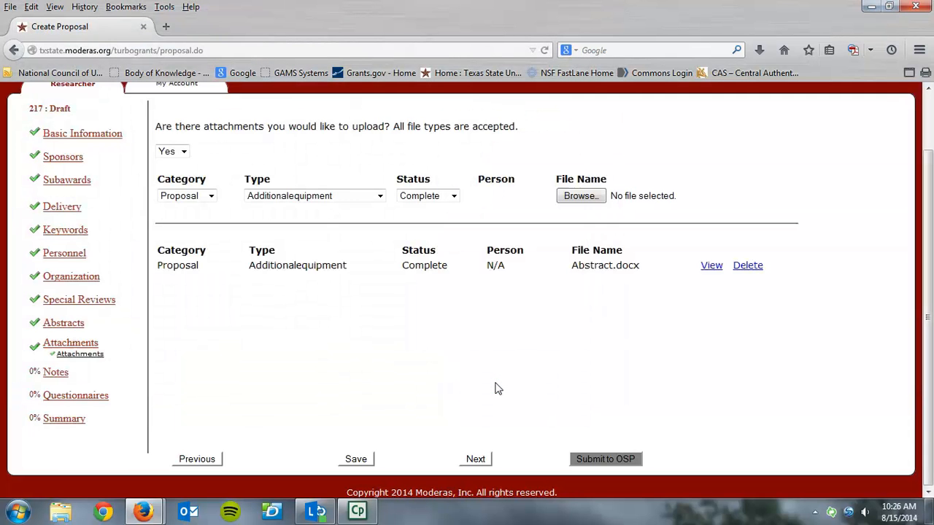
pyautogui.click(476, 459)
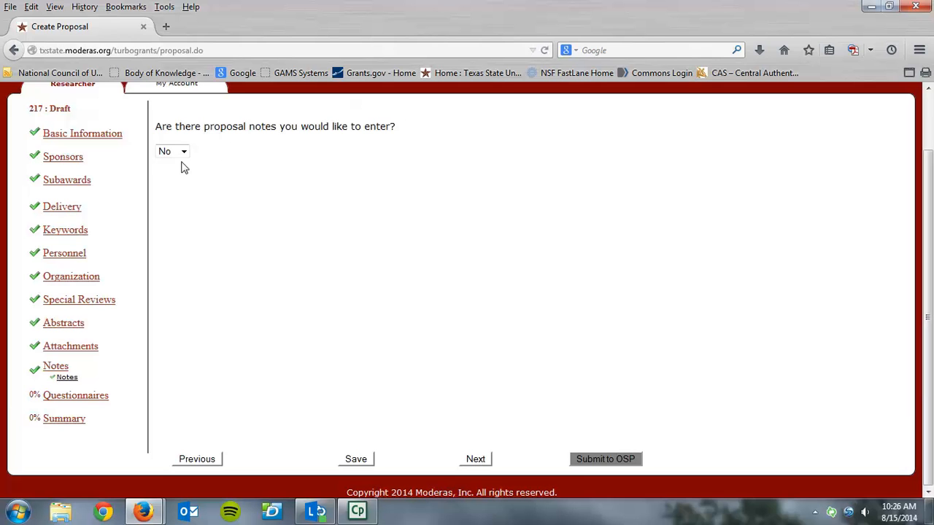
# Answer the proposal notes question and continue to the questionnaires.
pyautogui.click(184, 151)
pyautogui.click(180, 176)
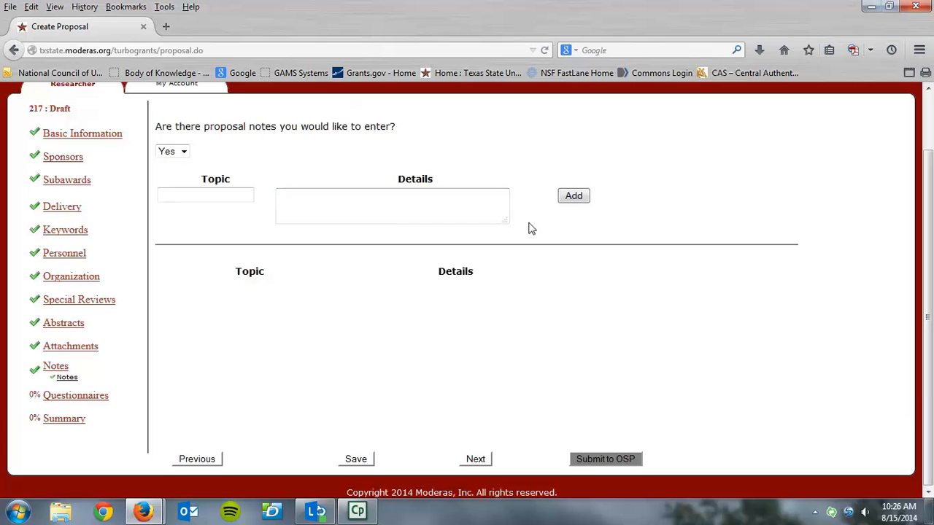
pyautogui.click(474, 458)
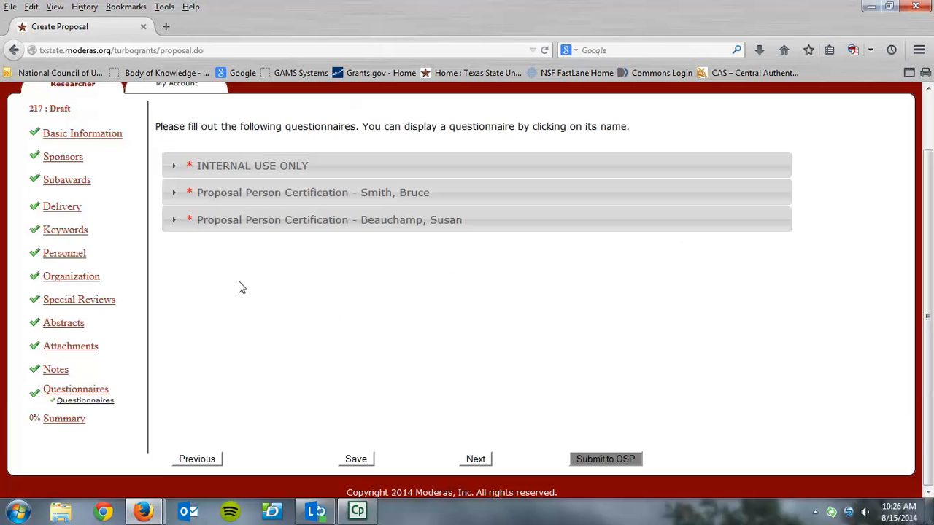
# In INTERNAL USE ONLY, answer Yes for informing the chair; No for lab, dormitory, IT support.
pyautogui.click(173, 168)
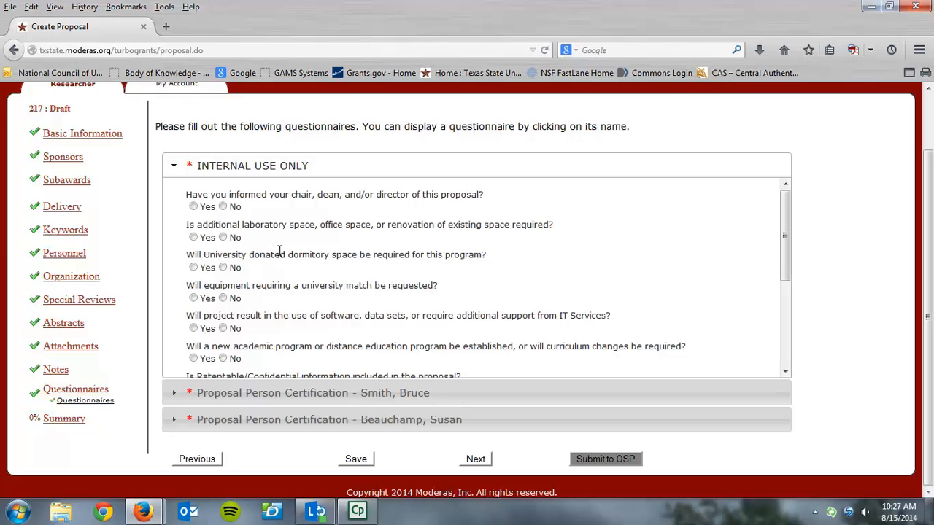
pyautogui.click(194, 206)
pyautogui.click(222, 237)
pyautogui.click(222, 268)
pyautogui.click(224, 329)
# Answer No to patentable info, Data Management Plan, human subjects, vertebrate animals, and recombinant DNA.
pyautogui.moveTo(795, 248); pyautogui.dragTo(779, 295)
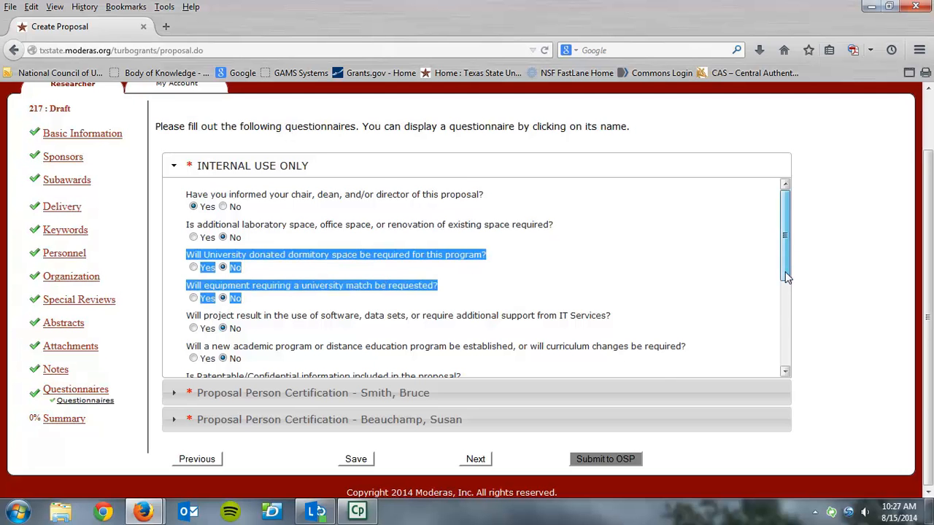
pyautogui.scroll(-3, 786, 277)
pyautogui.click(223, 266)
pyautogui.click(223, 296)
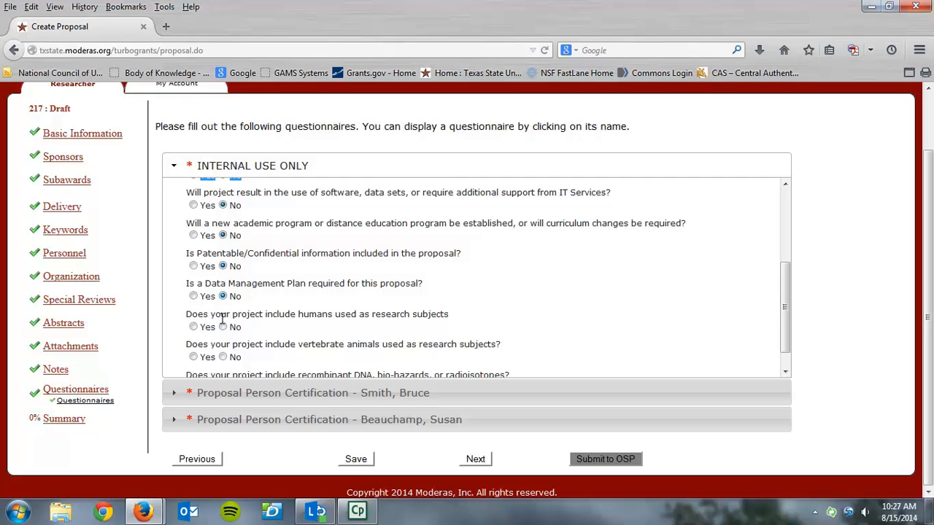
pyautogui.click(223, 357)
pyautogui.click(223, 327)
pyautogui.moveTo(782, 320); pyautogui.dragTo(784, 358)
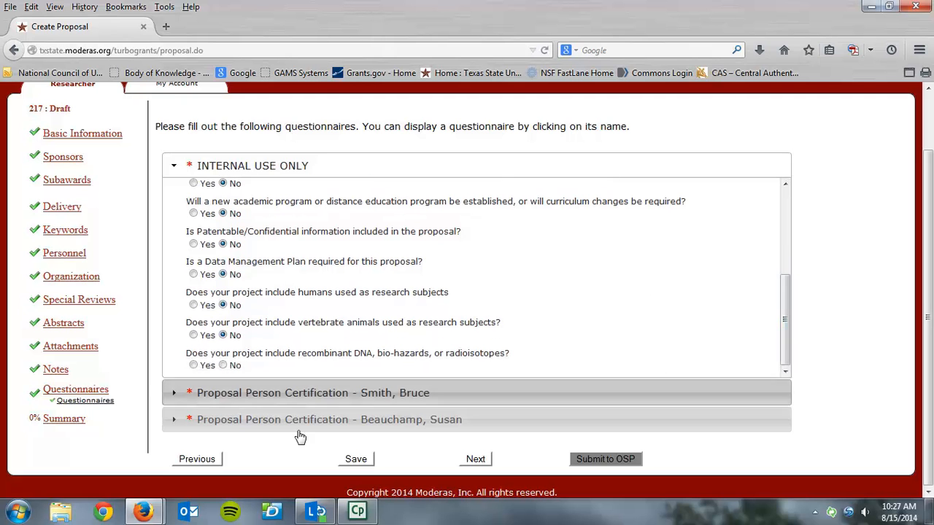
pyautogui.click(223, 364)
# In the first person's certification, certify accuracy Yes and answer No to debarment.
pyautogui.click(175, 394)
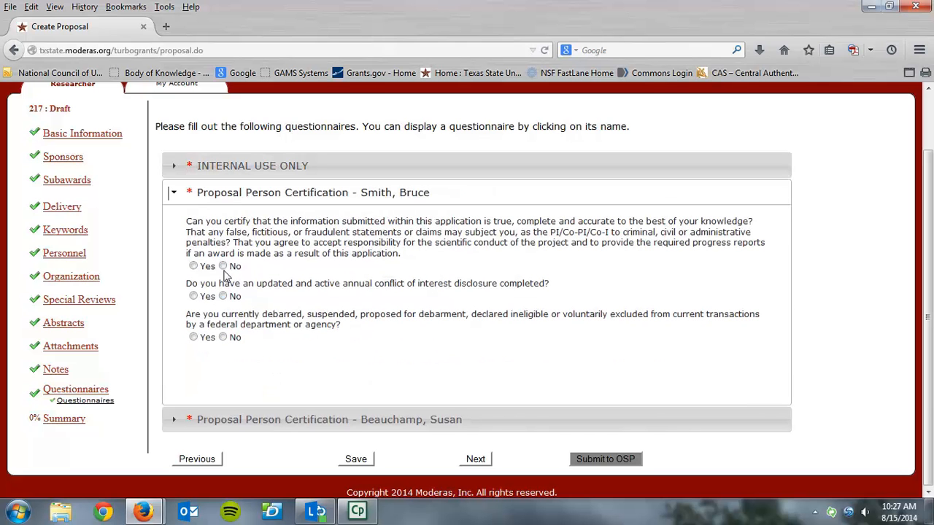
pyautogui.click(194, 266)
pyautogui.click(224, 338)
# Answer the second person's certification Yes, No, No and continue to Summary.
pyautogui.click(174, 422)
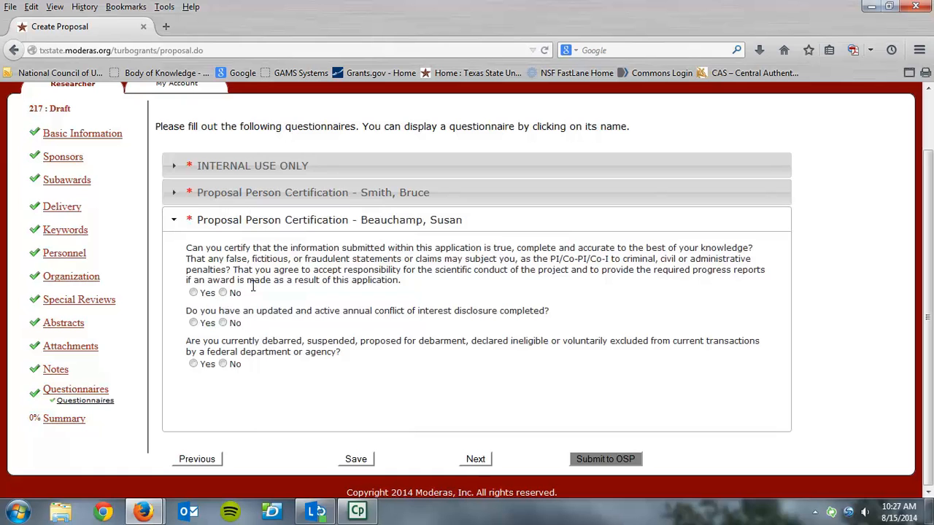
pyautogui.click(193, 293)
pyautogui.click(223, 323)
pyautogui.click(223, 364)
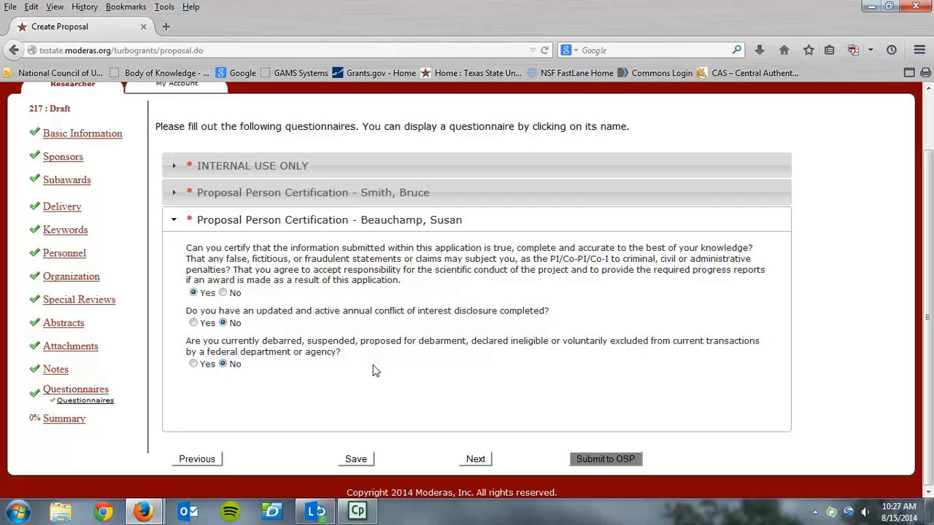
pyautogui.click(471, 458)
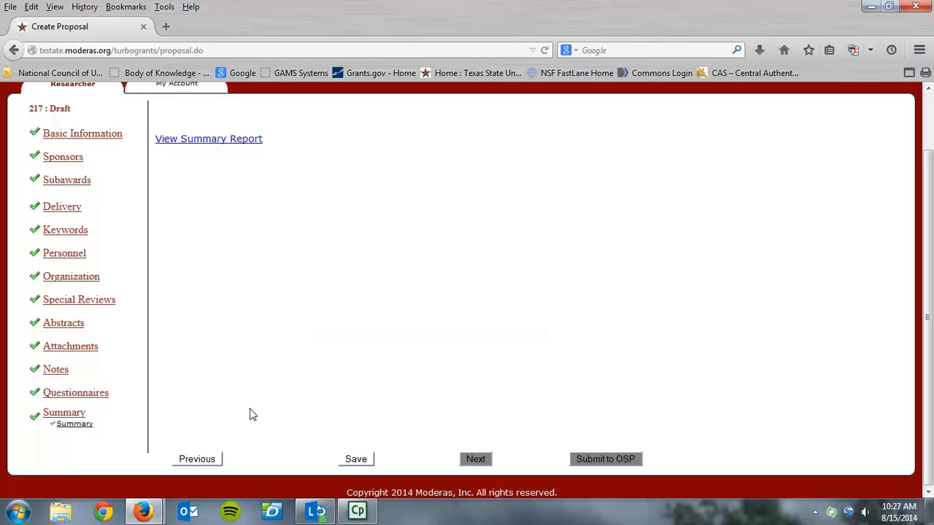
# Save proposal 217 and submit it to OSP, changing its status to Pending.
pyautogui.click(367, 462)
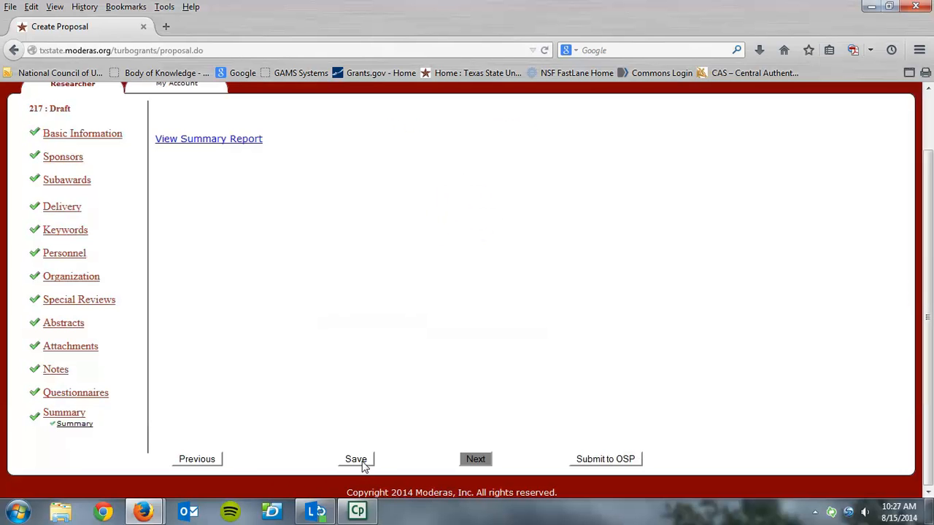
pyautogui.click(618, 461)
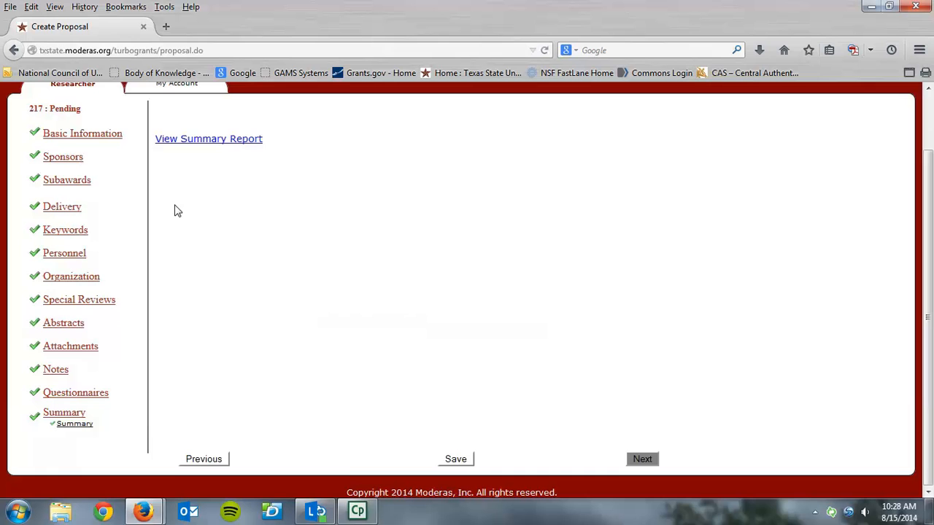
# Open proposal 217's summary report and export it as PDF (ProposalSummary.pdf).
pyautogui.click(212, 141)
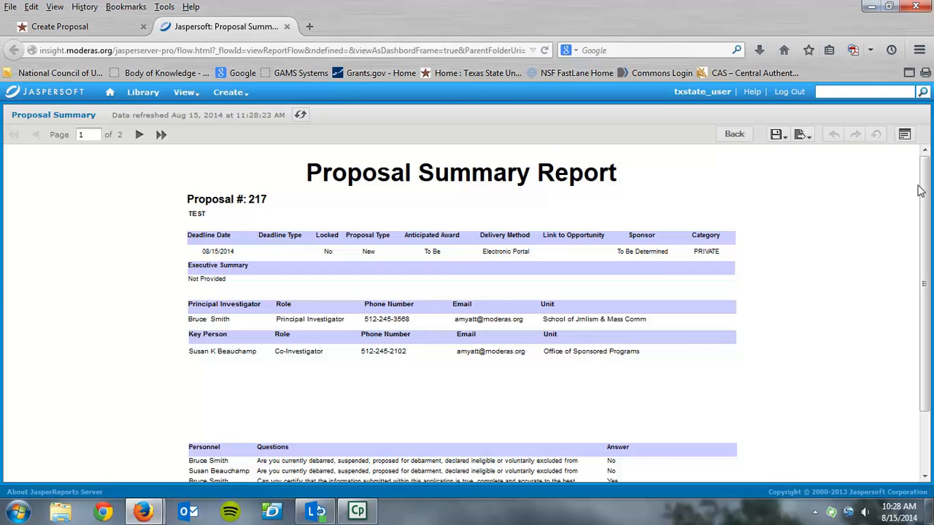
pyautogui.scroll(-2, 924, 219)
pyautogui.click(800, 135)
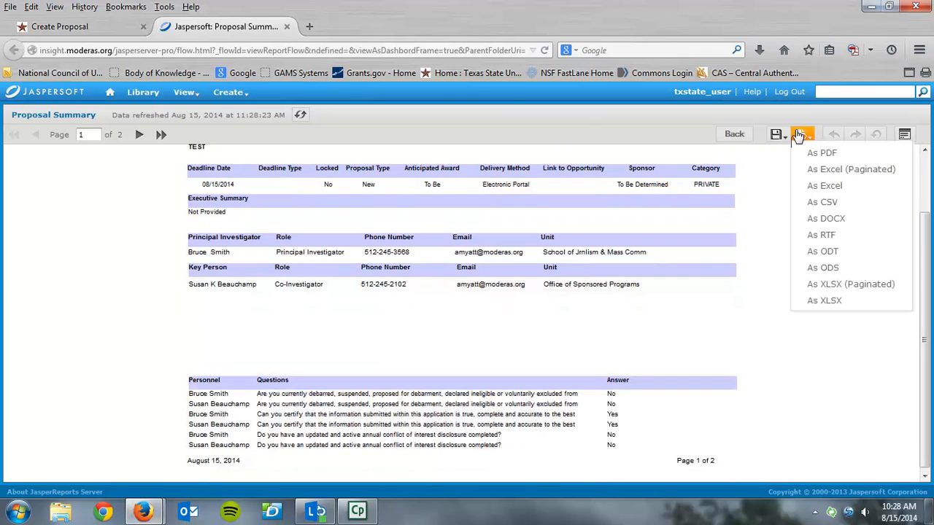
pyautogui.click(803, 156)
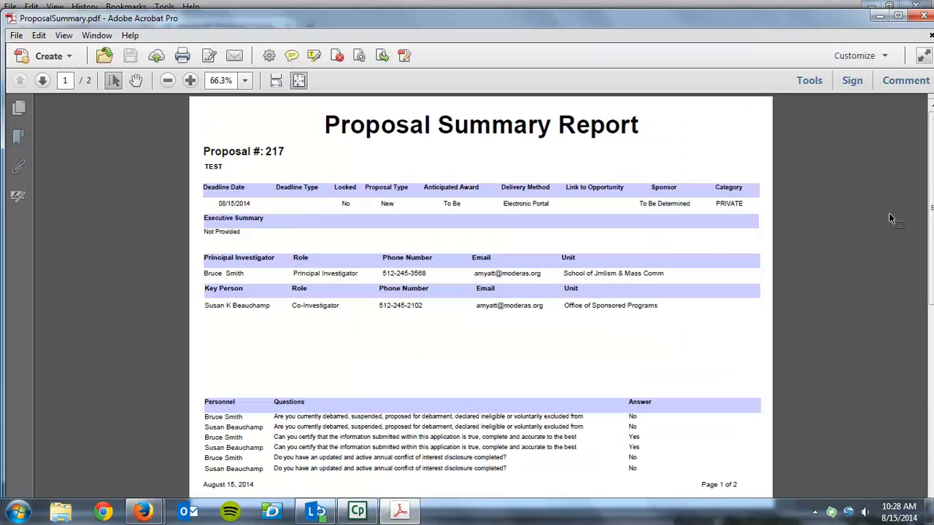
# Go to page 2 of ProposalSummary.pdf showing the INTERNAL USE answers, cancelling the reading prompt.
pyautogui.moveTo(932, 211); pyautogui.dragTo(927, 364)
pyautogui.click(42, 80)
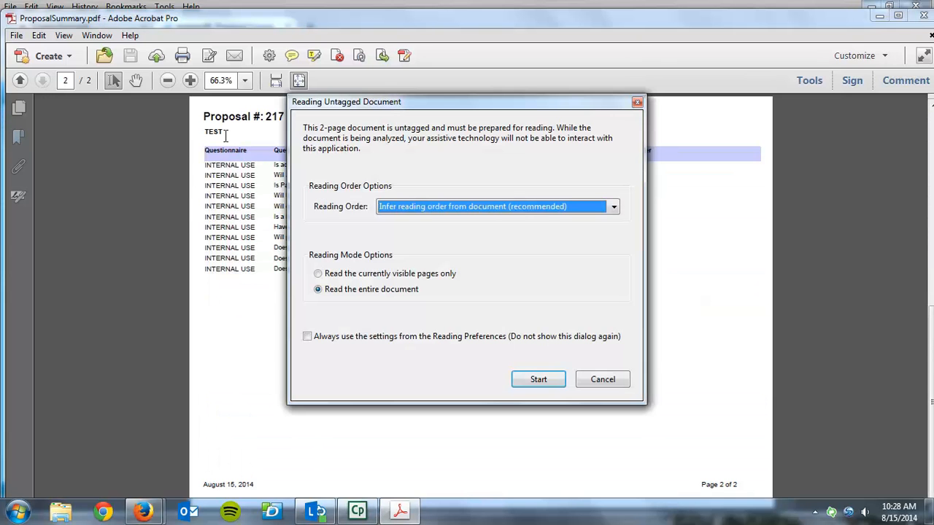
pyautogui.click(589, 380)
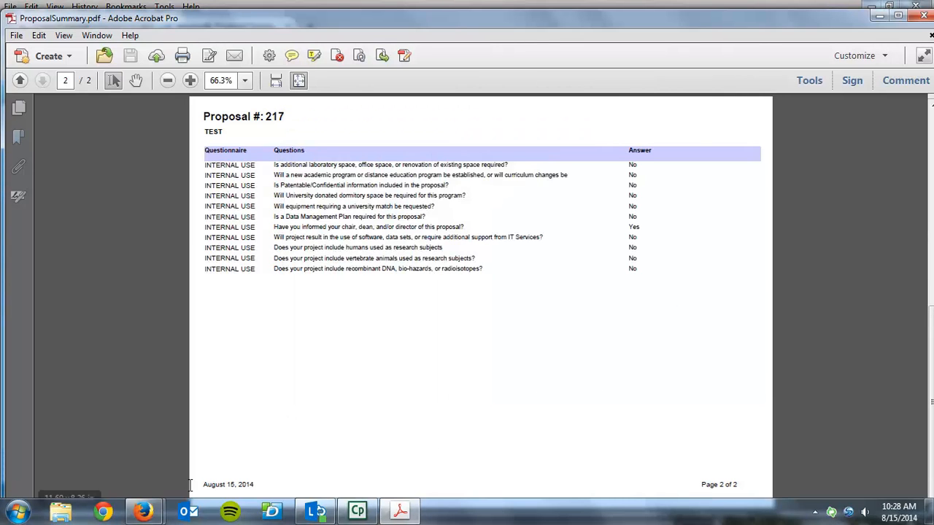
pyautogui.moveTo(146, 514)
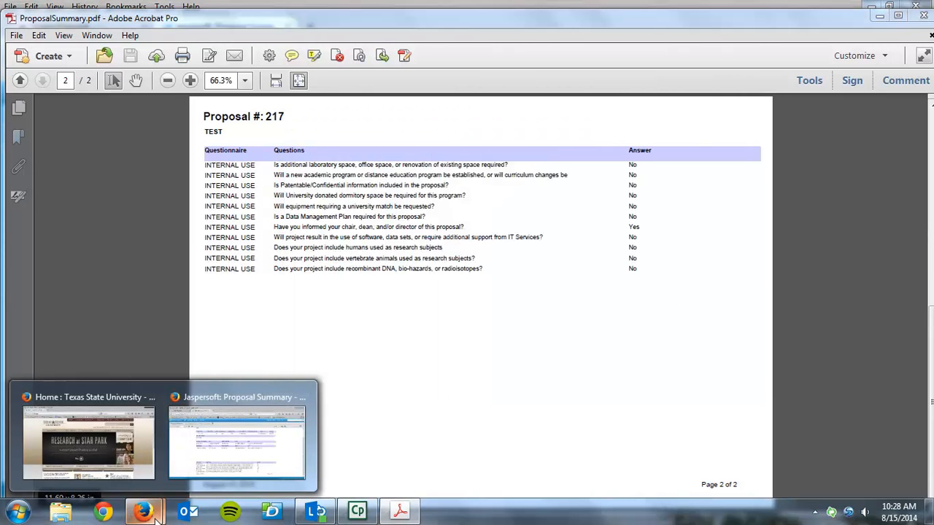
# Return to PROPSTART's My Research dashboard showing 4 Draft and 4 Pending proposals.
pyautogui.click(212, 467)
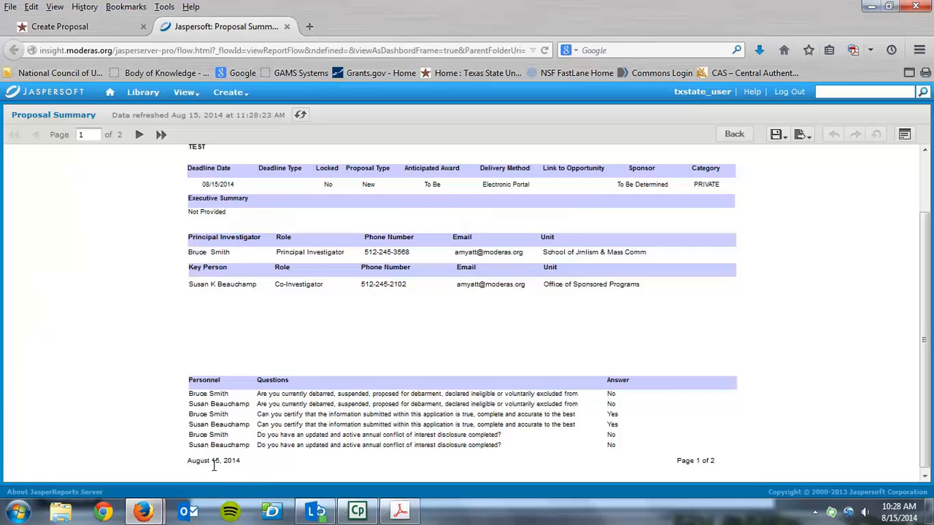
pyautogui.click(72, 30)
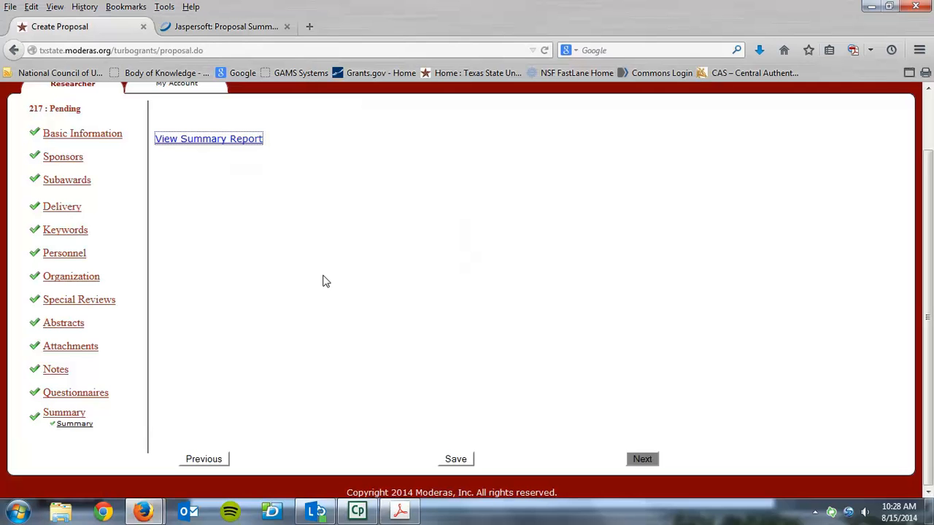
pyautogui.click(76, 85)
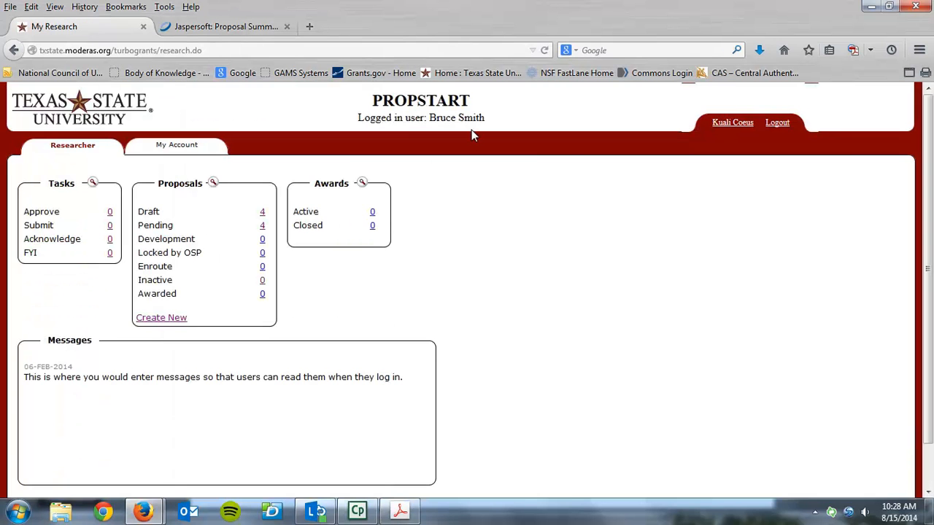